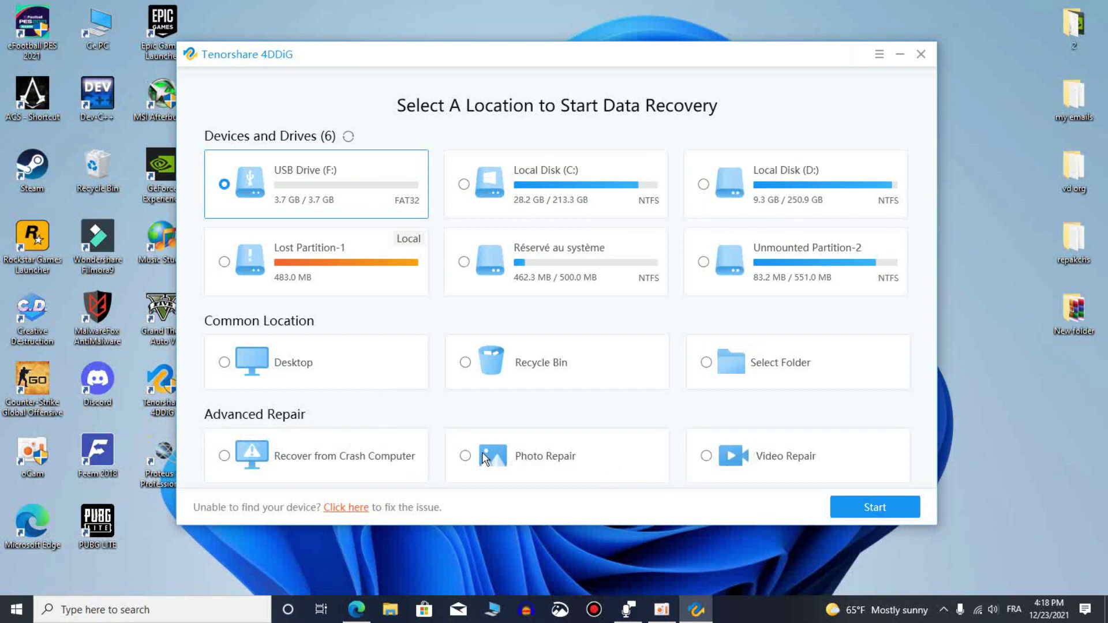
Open USB Drive (F:) in File Explorer, check its contents, and close the window
left_click_drag(338, 65, 371, 68)
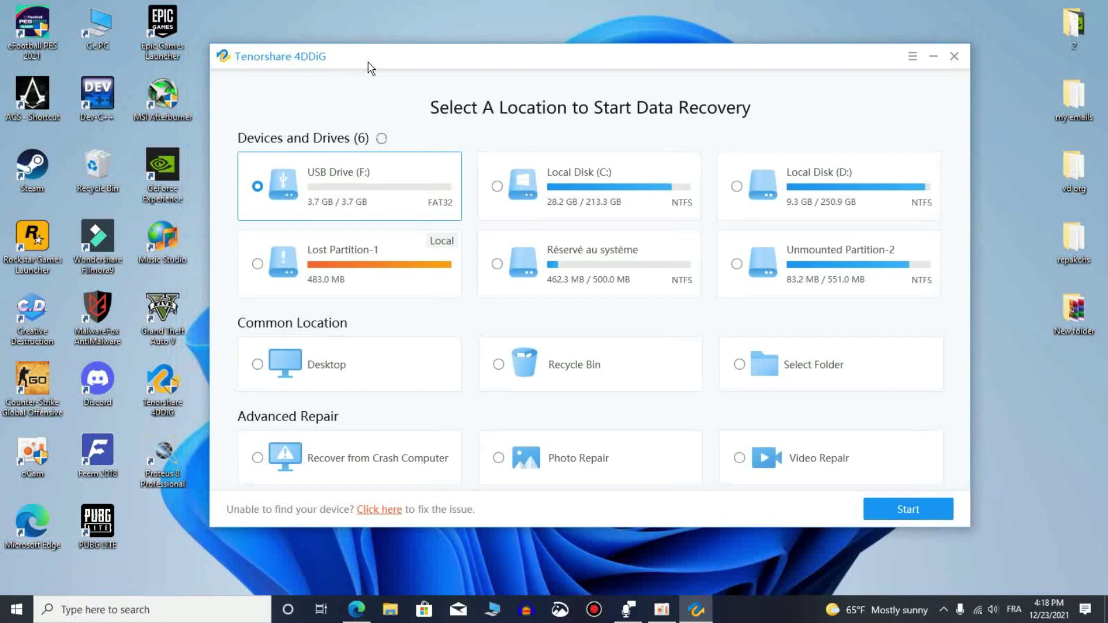
left_click(388, 607)
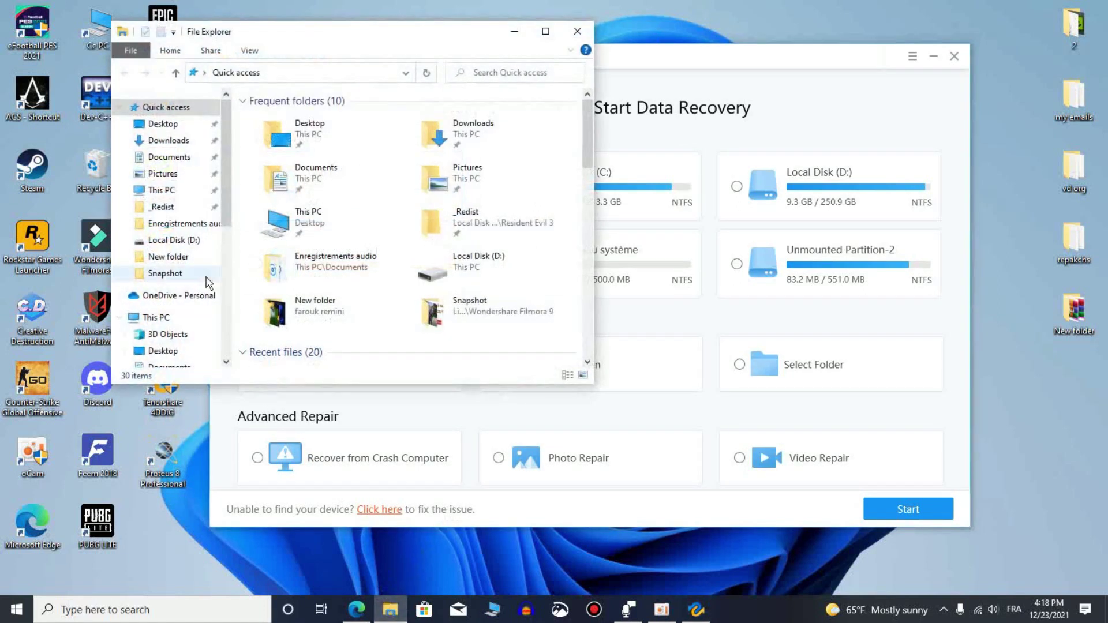
left_click(219, 192)
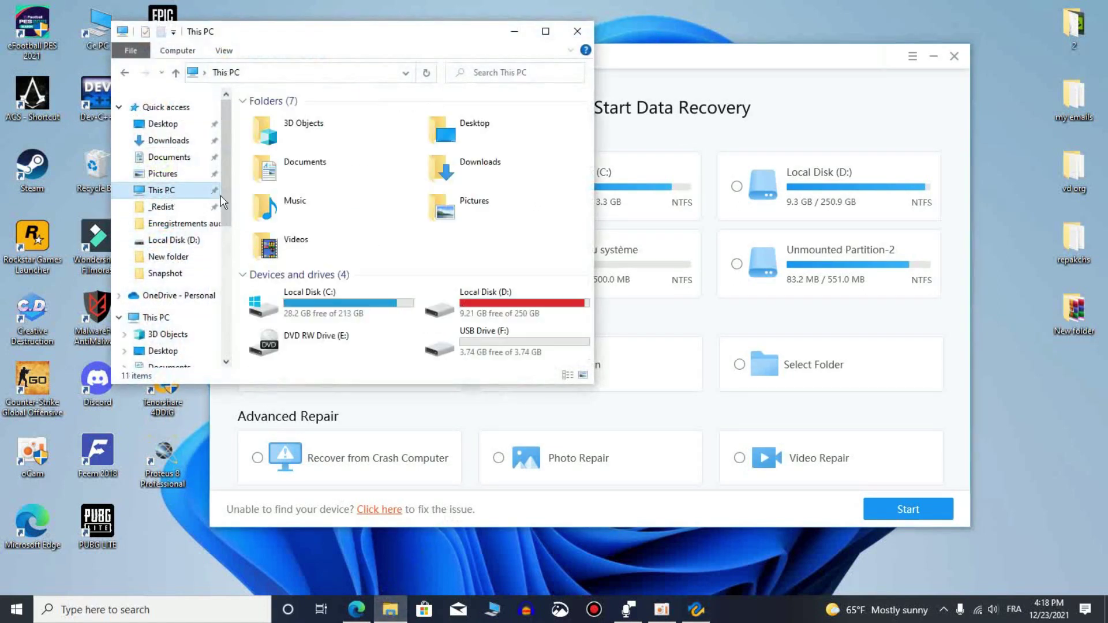
double_click(472, 345)
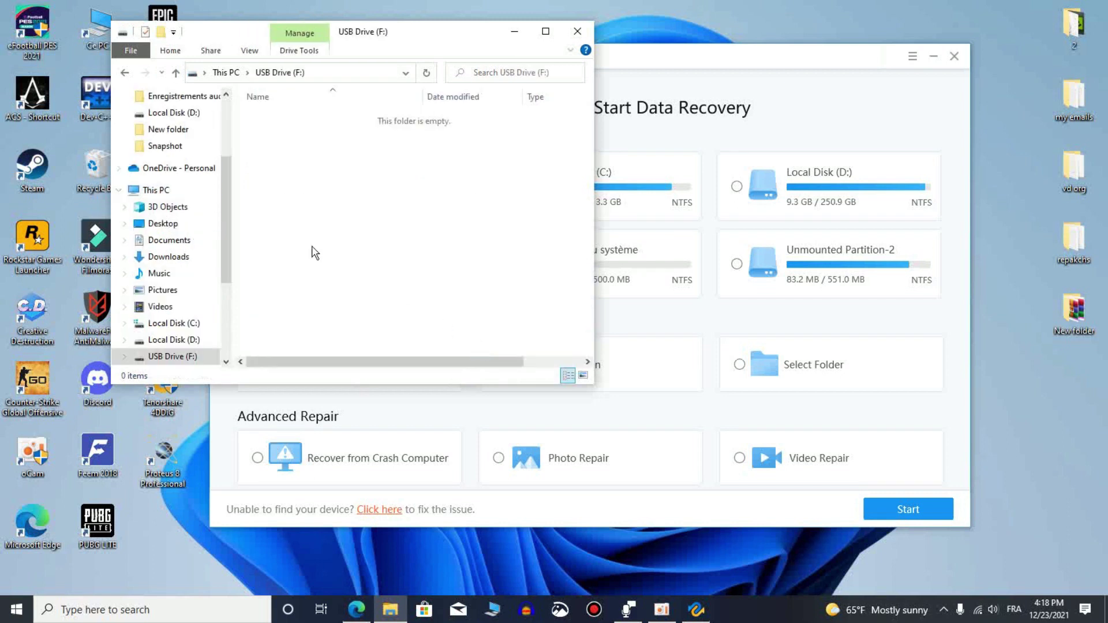
left_click_drag(278, 147, 537, 269)
left_click_drag(261, 139, 575, 337)
left_click_drag(429, 39, 595, 46)
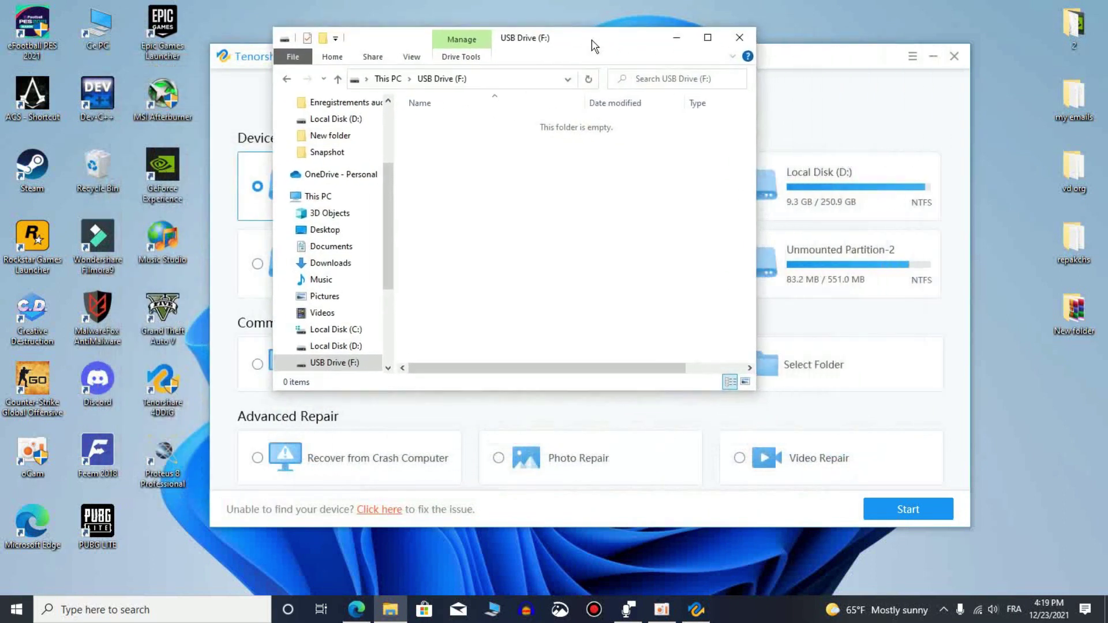
left_click_drag(417, 152, 691, 305)
key("alt+Up")
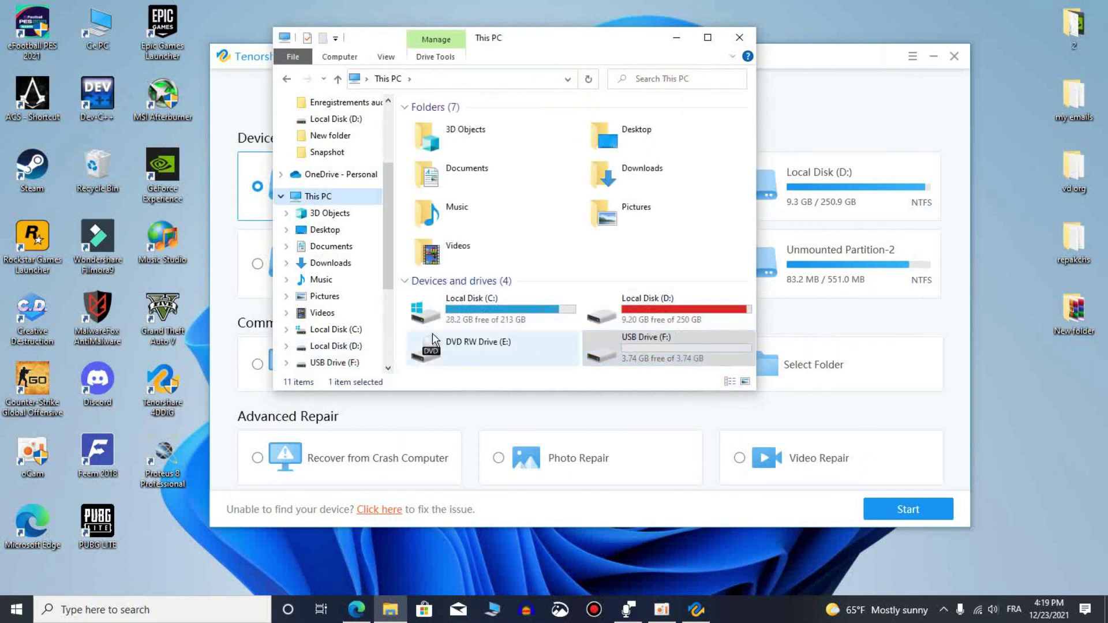
double_click(656, 358)
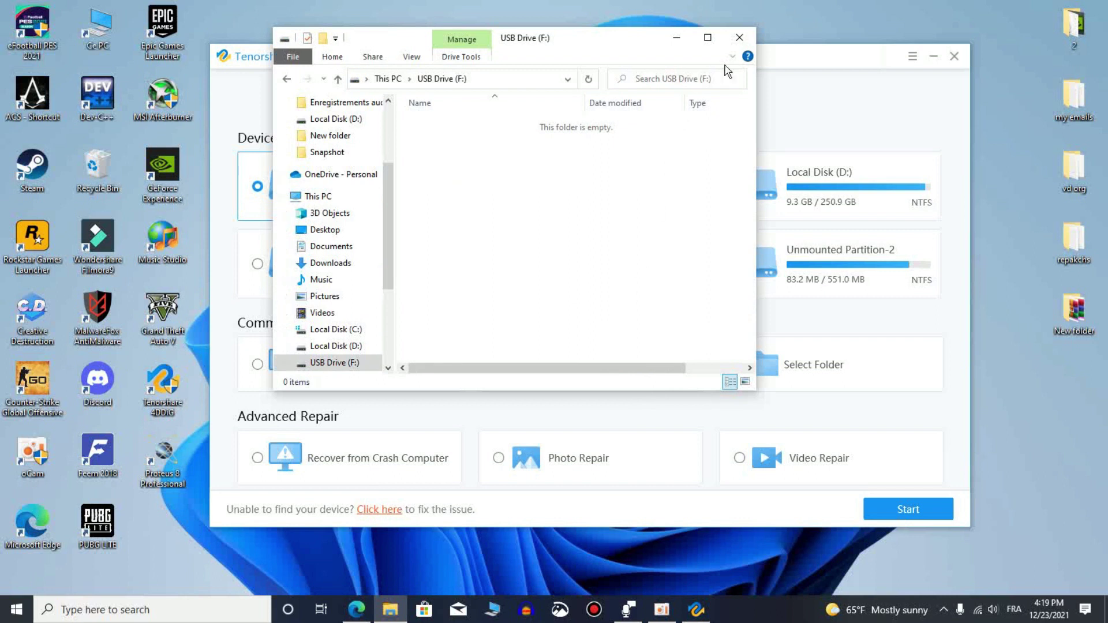
left_click(740, 38)
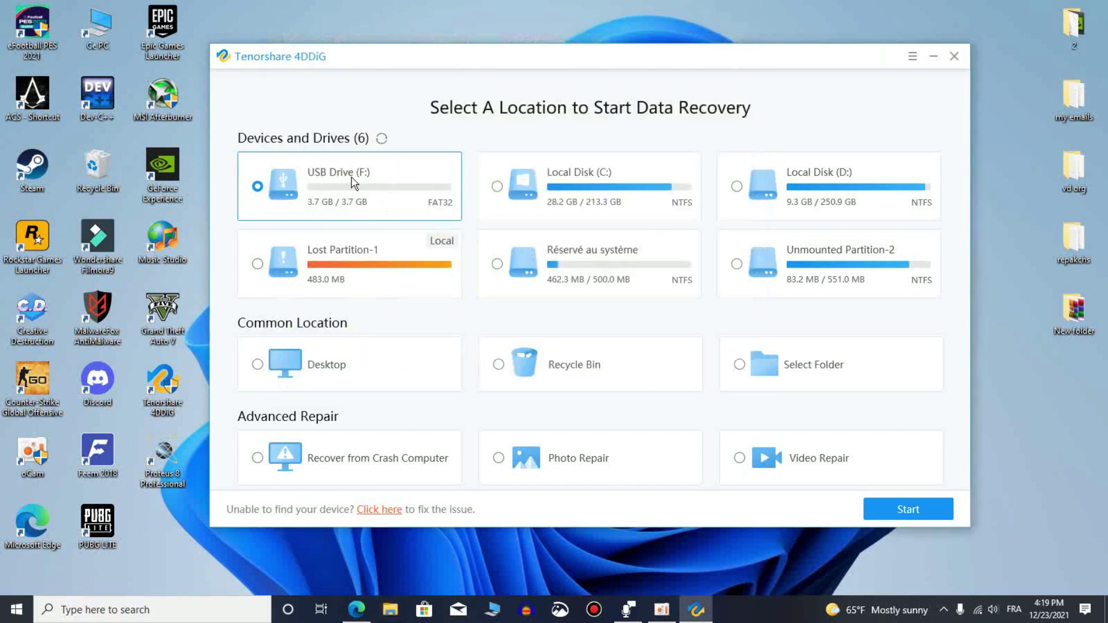
Scan USB Drive (F:) for lost data and dismiss the tips on finding files
left_click(895, 508)
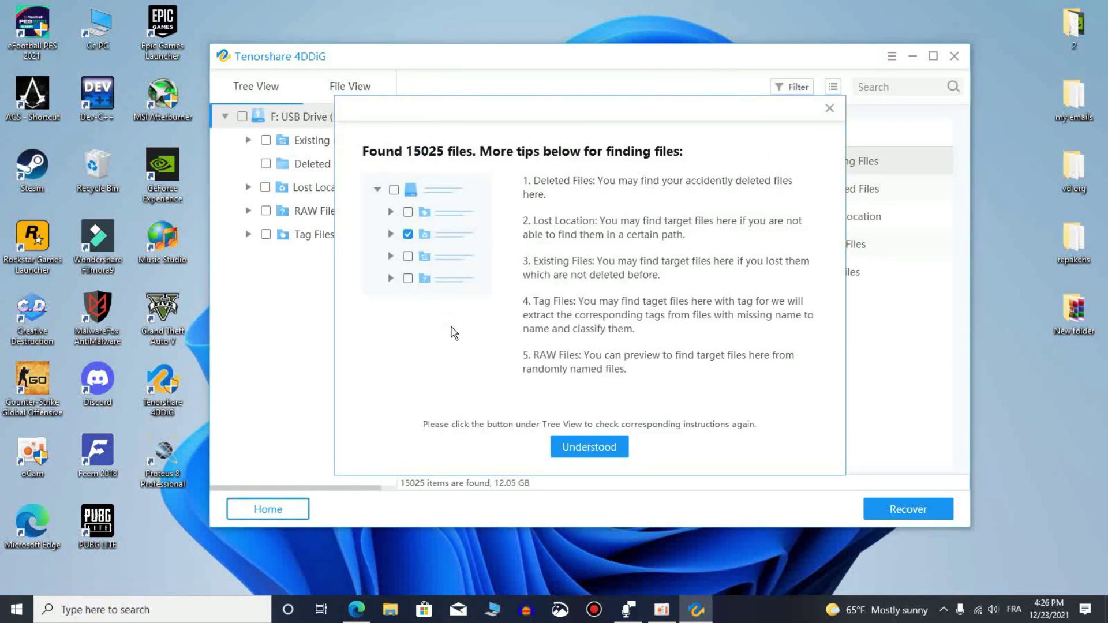
left_click(576, 446)
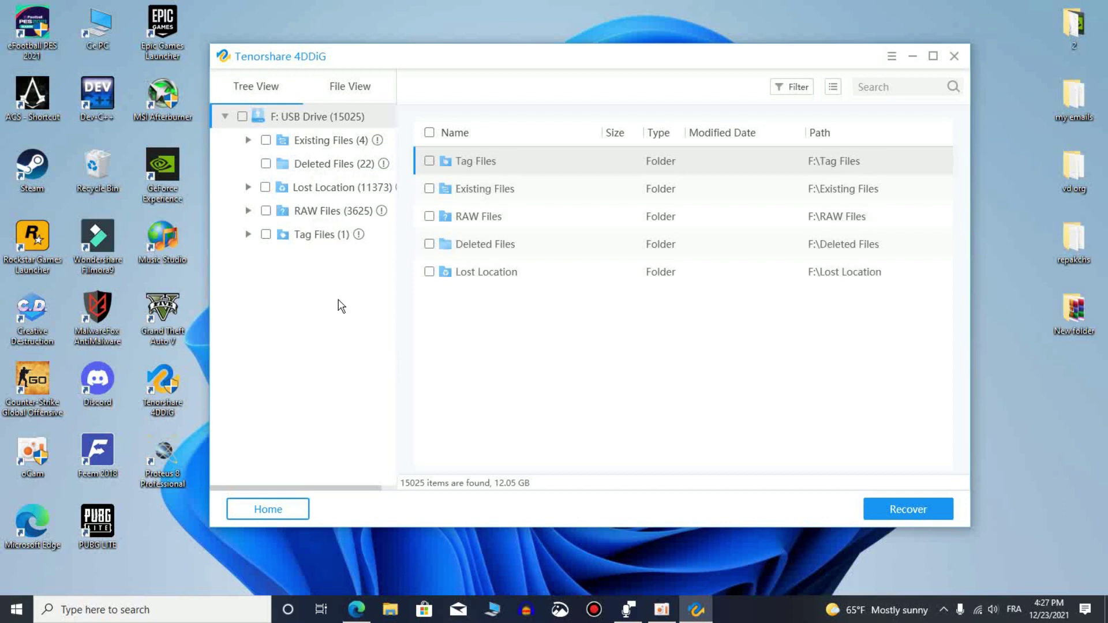
Browse the Deleted Files category and mark the first #7B29IMS.1C0 file in the list for recovery
left_click(322, 167)
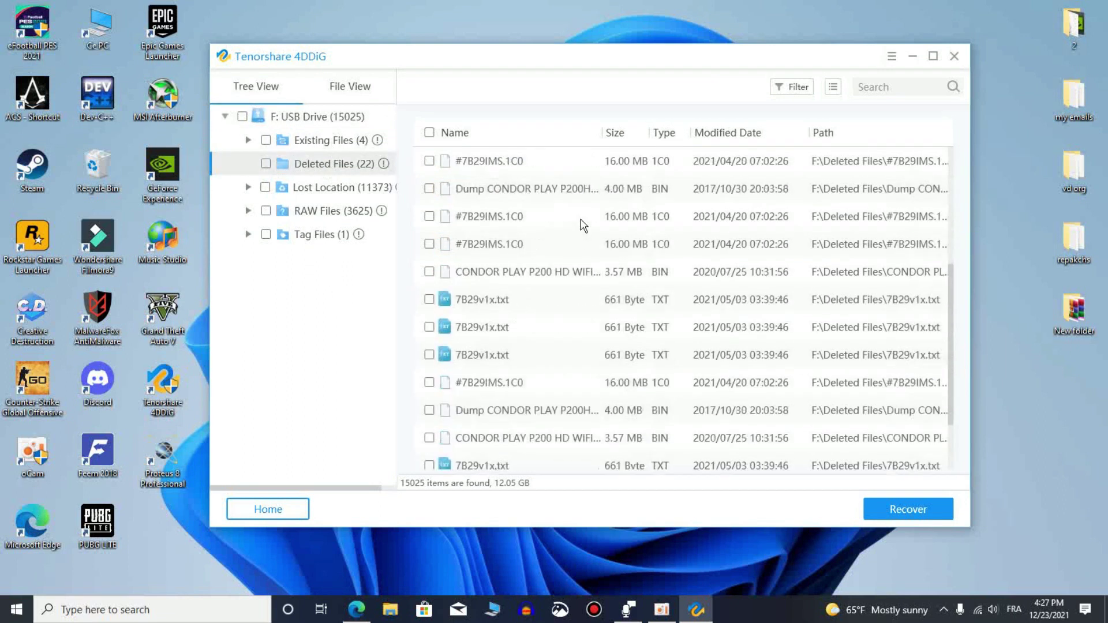
scroll(581, 224, "down", 3)
scroll(583, 317, "up", 5)
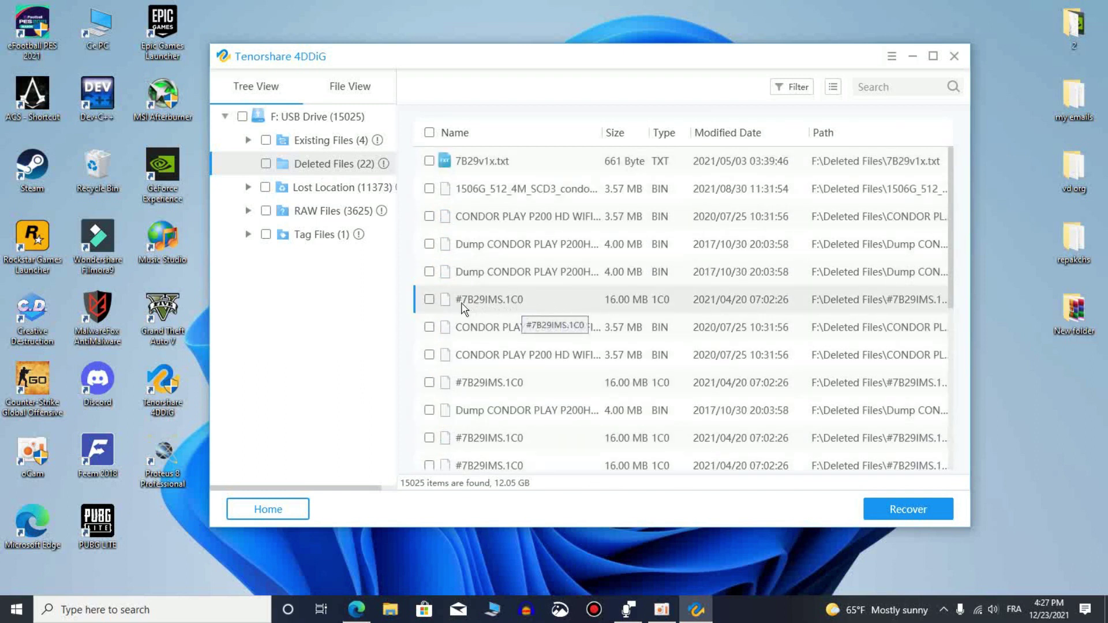
left_click(429, 299)
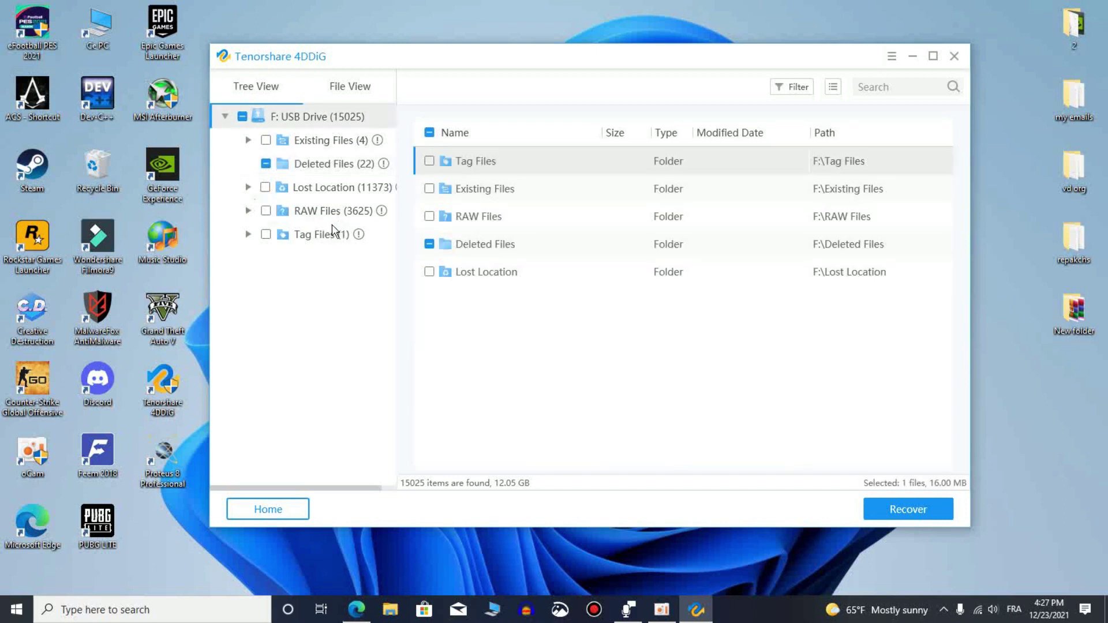
Mark MP4_99614720.mp4 in the mp4 folder of the RAW Files category for recovery
left_click(322, 212)
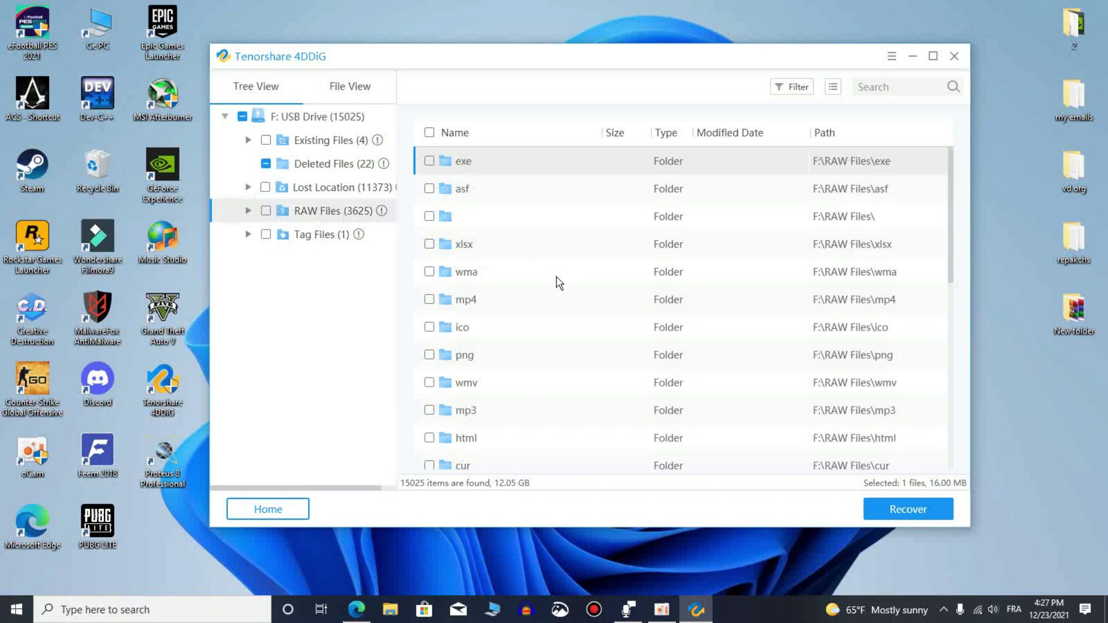
scroll(556, 279, "down", 1)
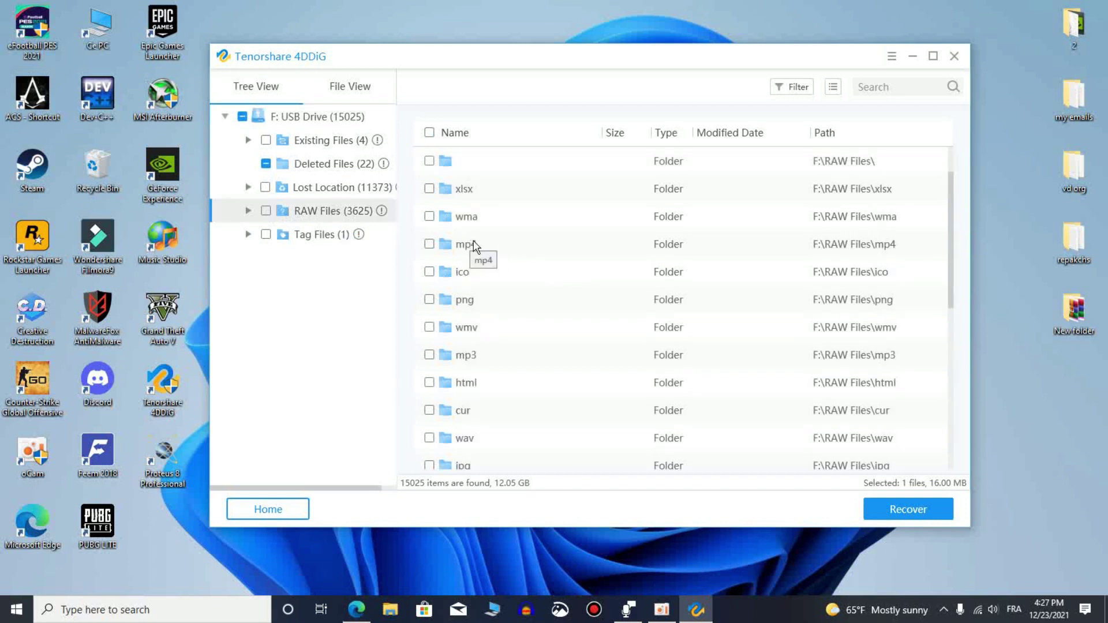
double_click(486, 250)
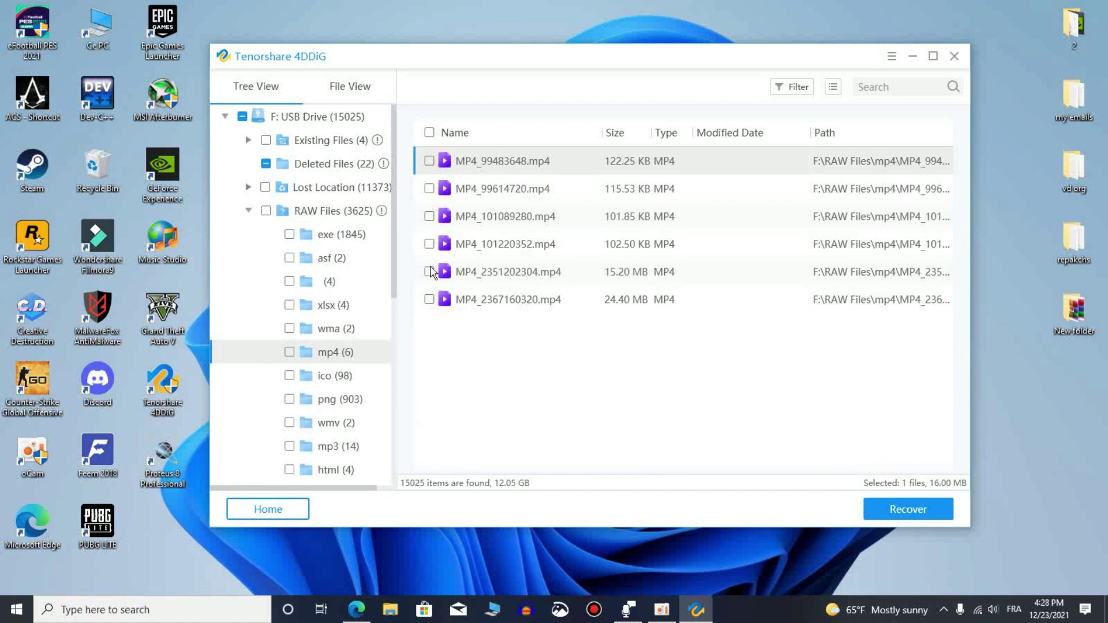
left_click(429, 190)
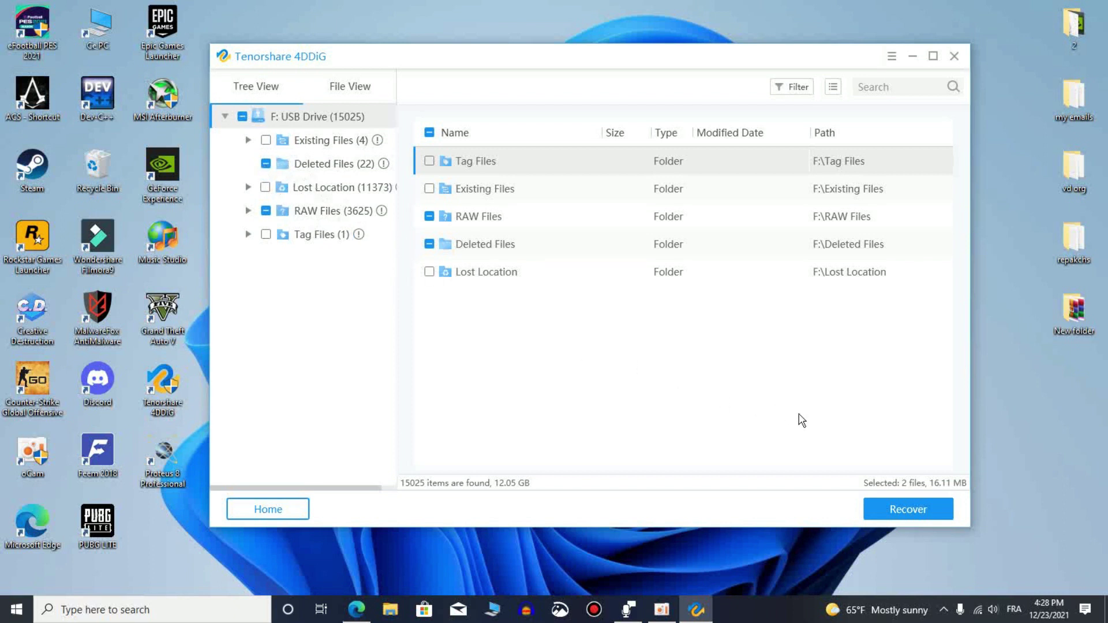
Start recovering the marked files and show USB Drive (F:) in File Explorer alongside the save path dialog
left_click(900, 511)
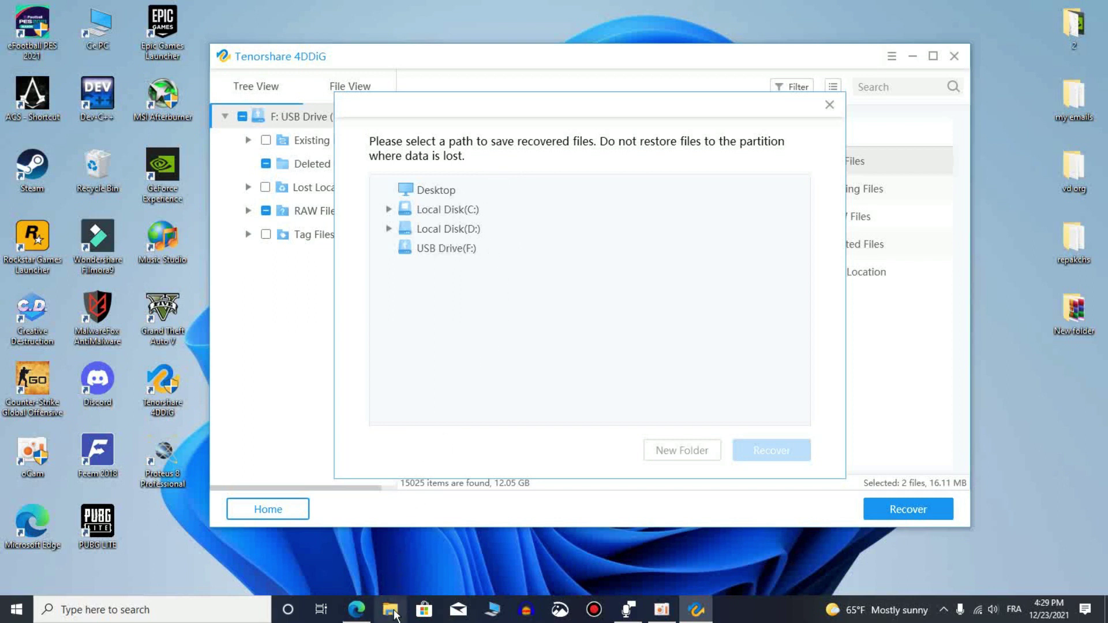
left_click(394, 615)
left_click_drag(557, 35, 303, 59)
left_click(101, 211)
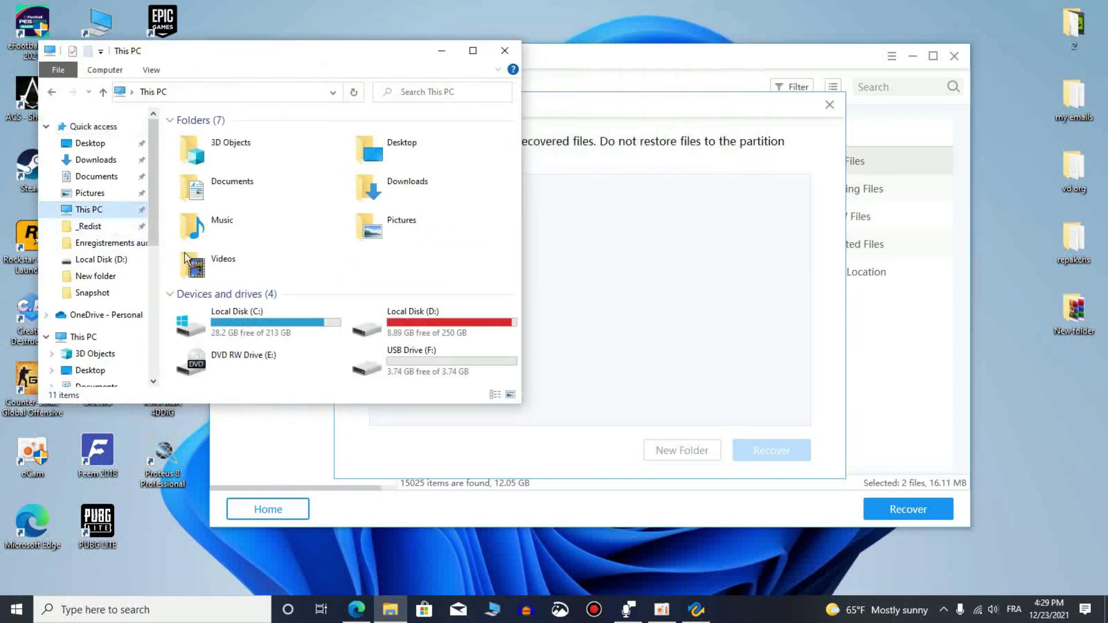
double_click(413, 365)
left_click_drag(378, 51, 287, 300)
left_click_drag(433, 107, 548, 57)
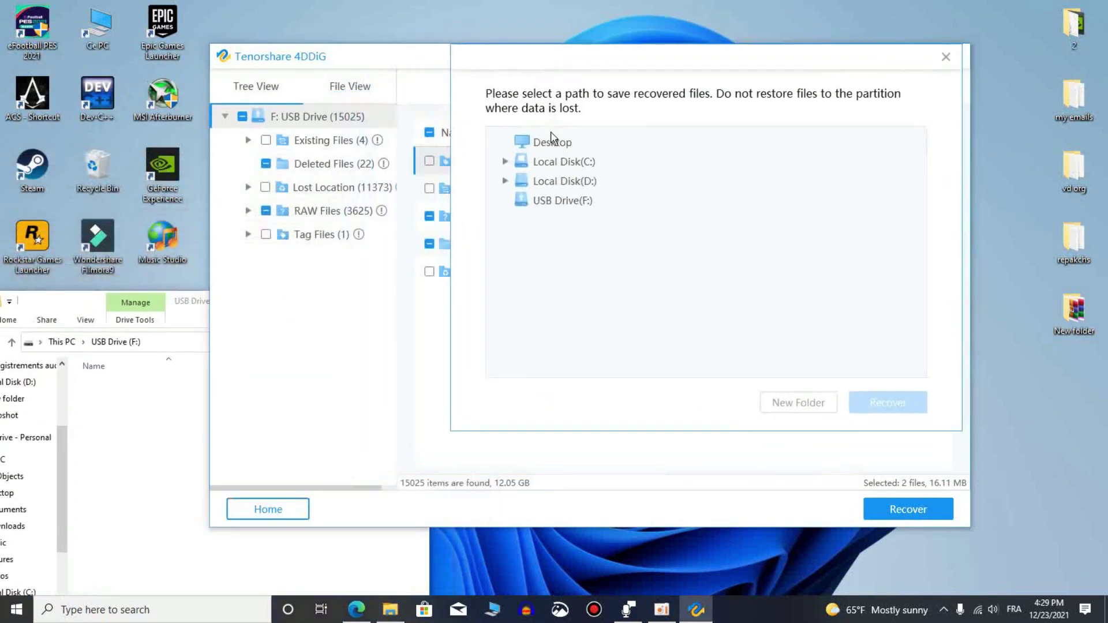
Recover the marked files to USB Drive (F:), proceeding despite the lost-partition warning
left_click(542, 202)
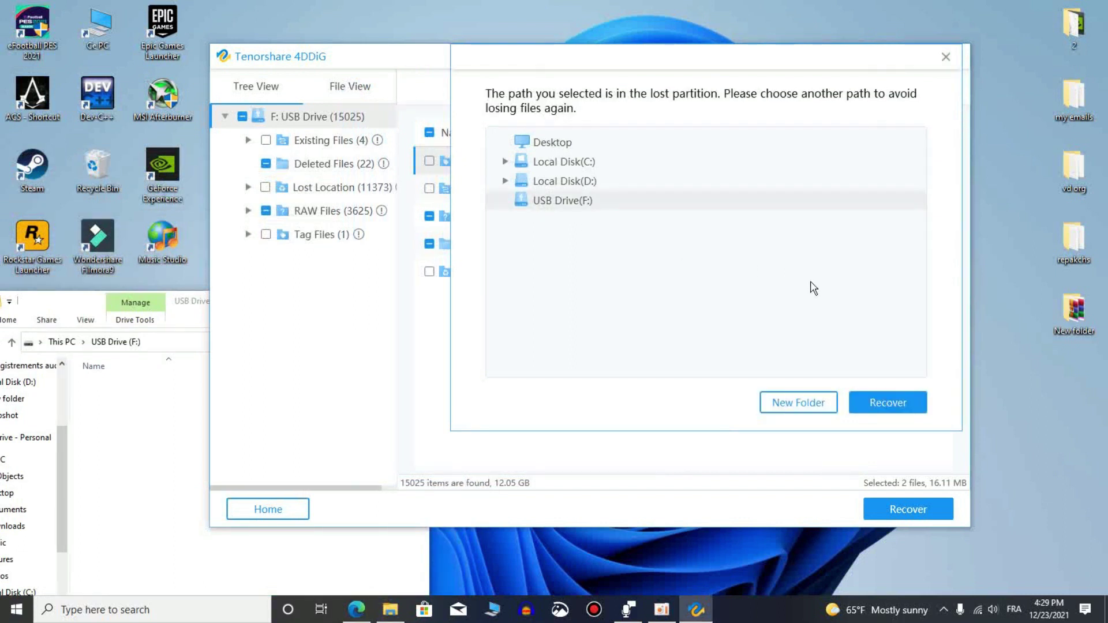
left_click(883, 397)
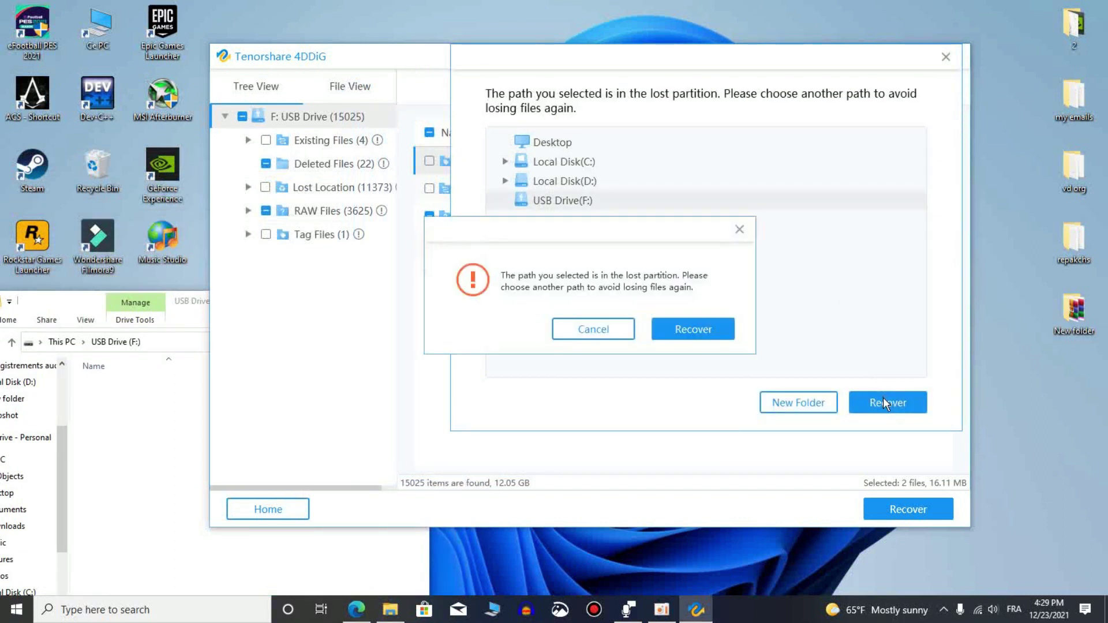
left_click(682, 337)
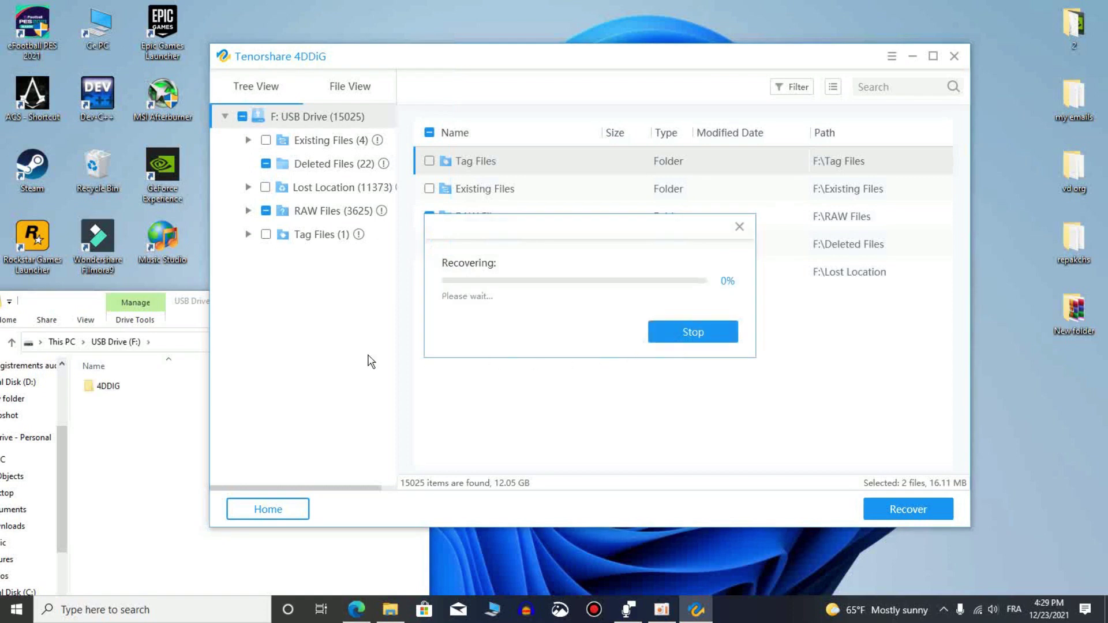
Browse the new 4DDIG folder on USB Drive (F:) to the recovered video in RAW Files > mp4
left_click(68, 311)
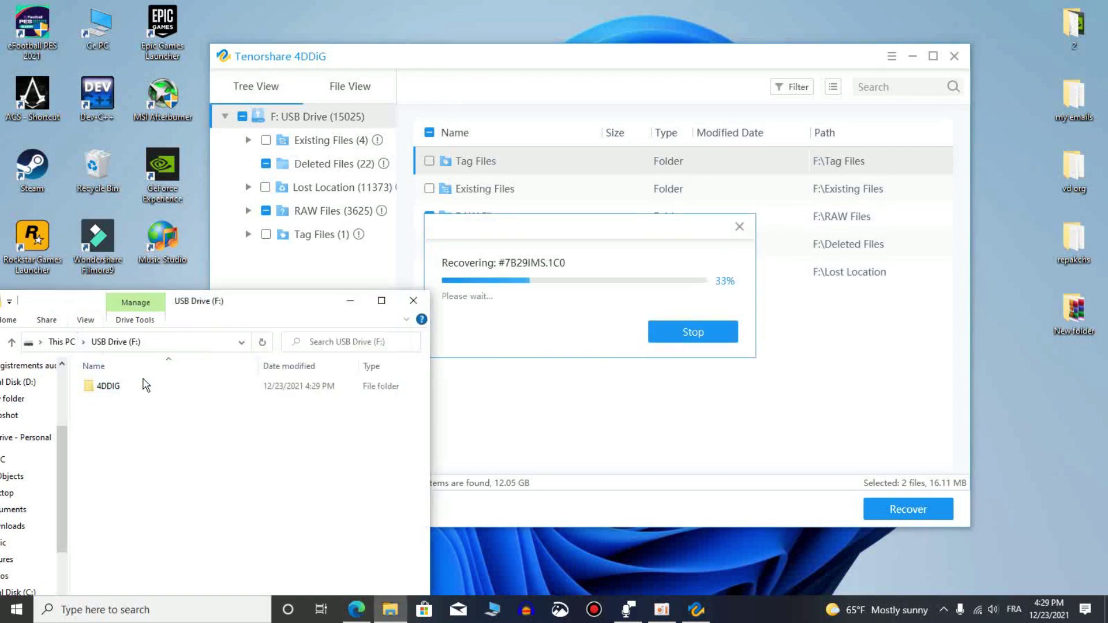
left_click_drag(265, 304, 340, 155)
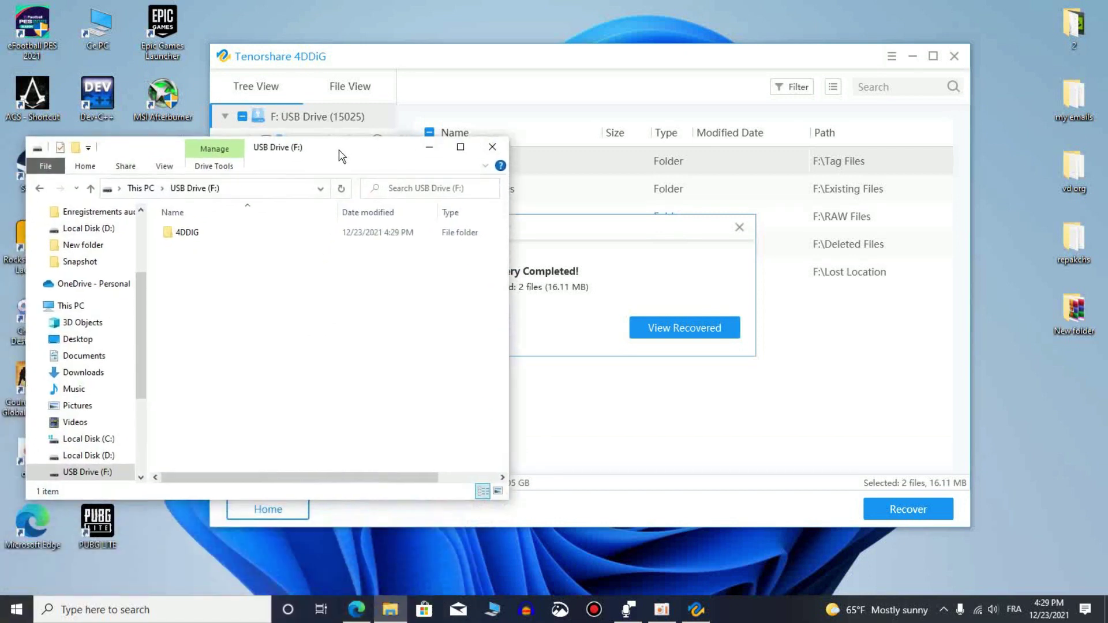
double_click(217, 236)
double_click(215, 236)
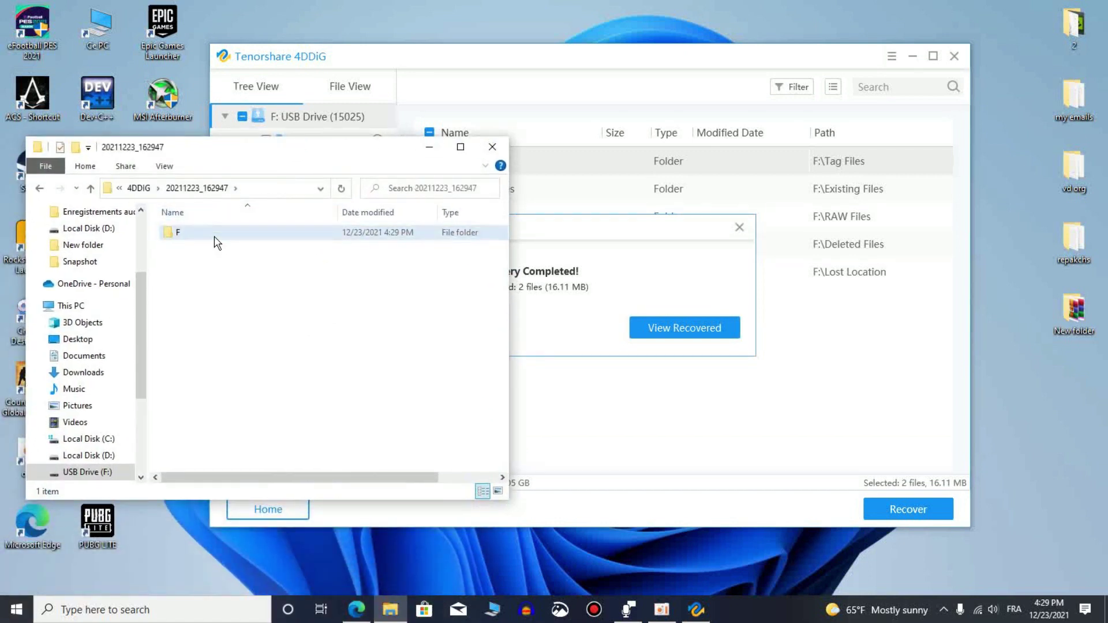
double_click(215, 235)
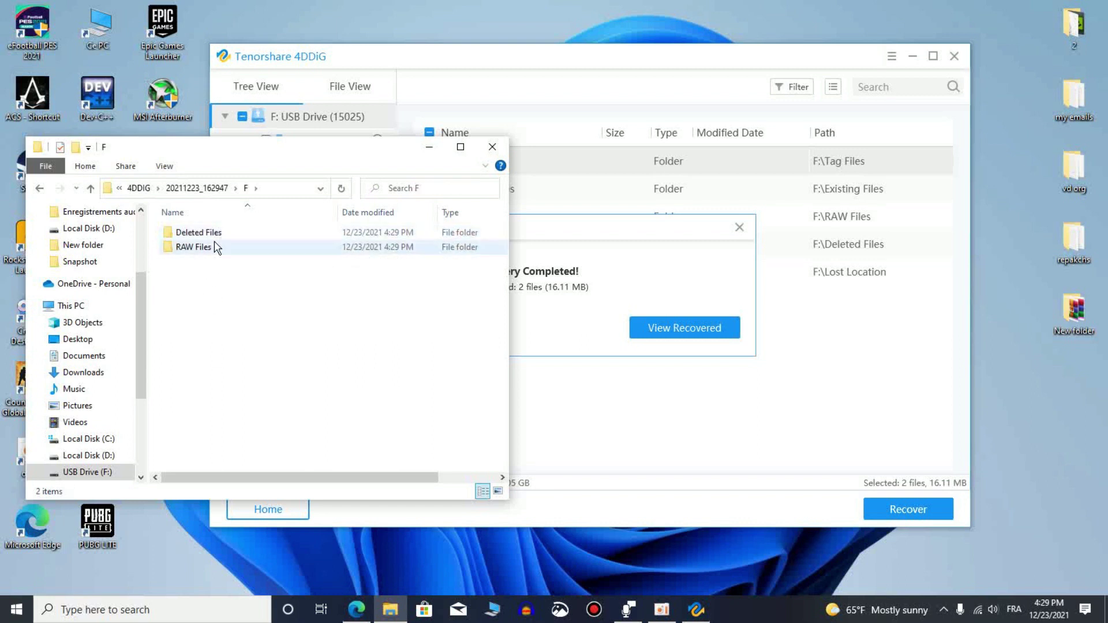
left_click_drag(255, 146, 232, 97)
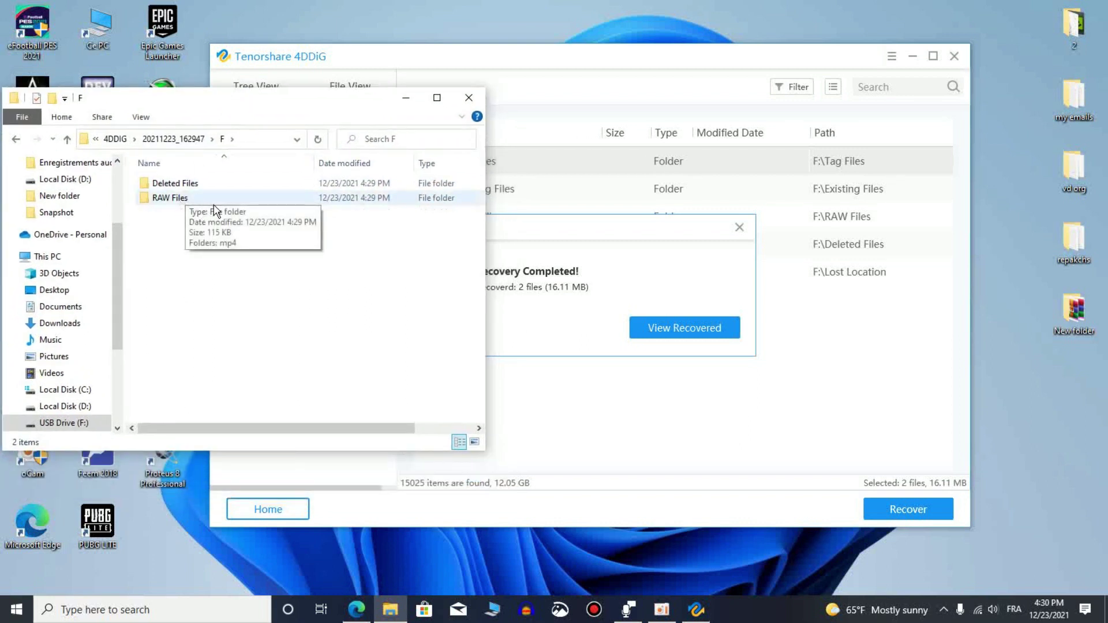
double_click(170, 198)
double_click(192, 183)
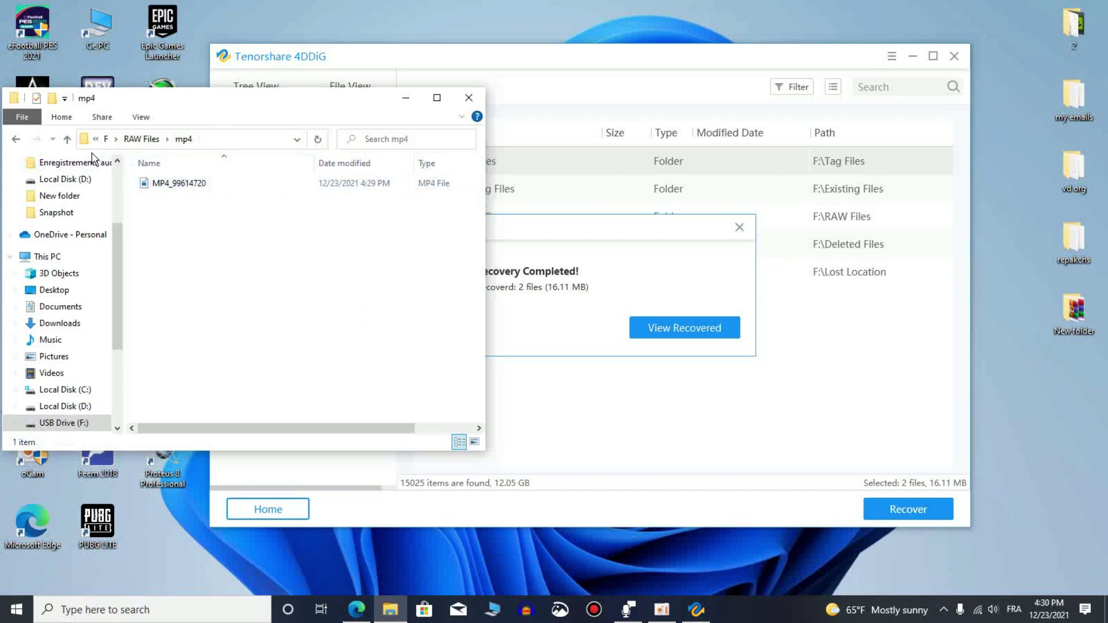
Check the recovered file and its size in the Deleted Files folder, and minimize File Explorer
left_click(107, 139)
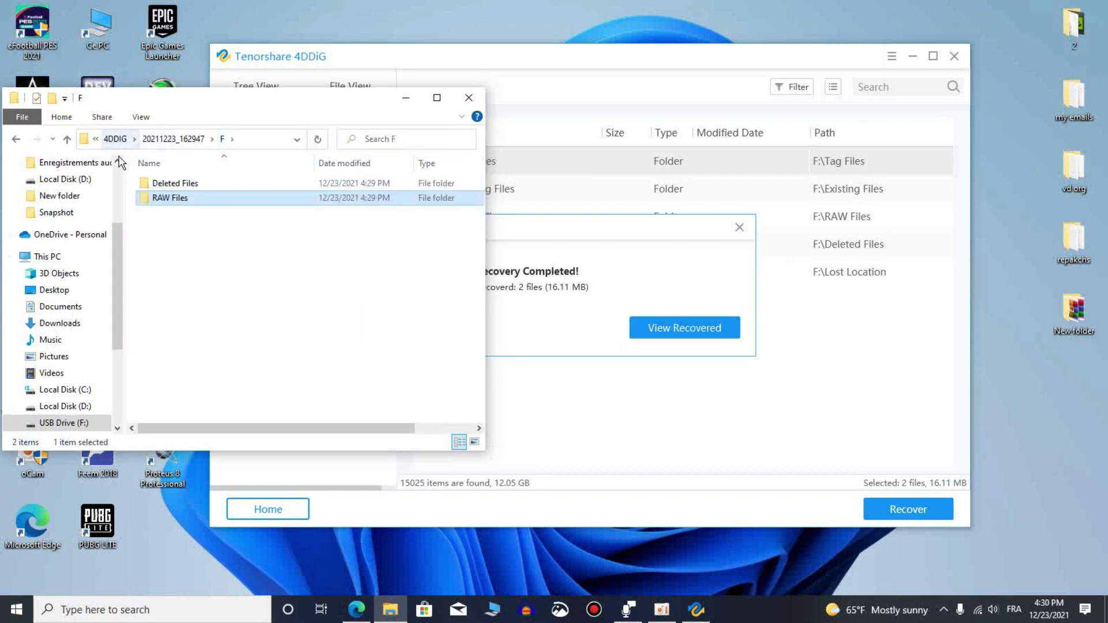
double_click(176, 183)
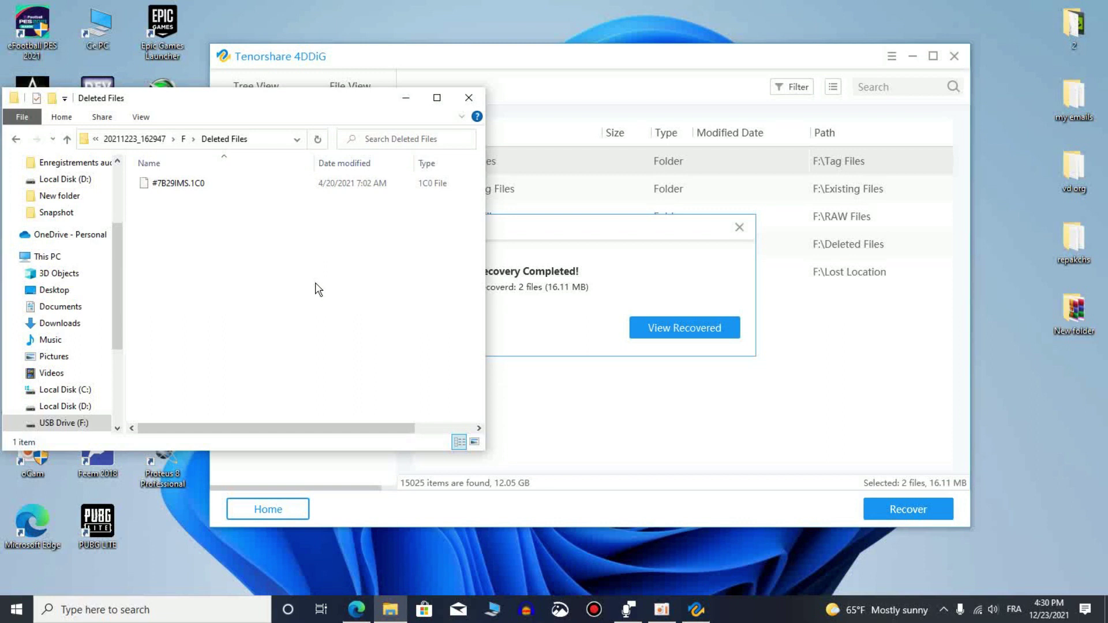
left_click_drag(241, 432, 369, 370)
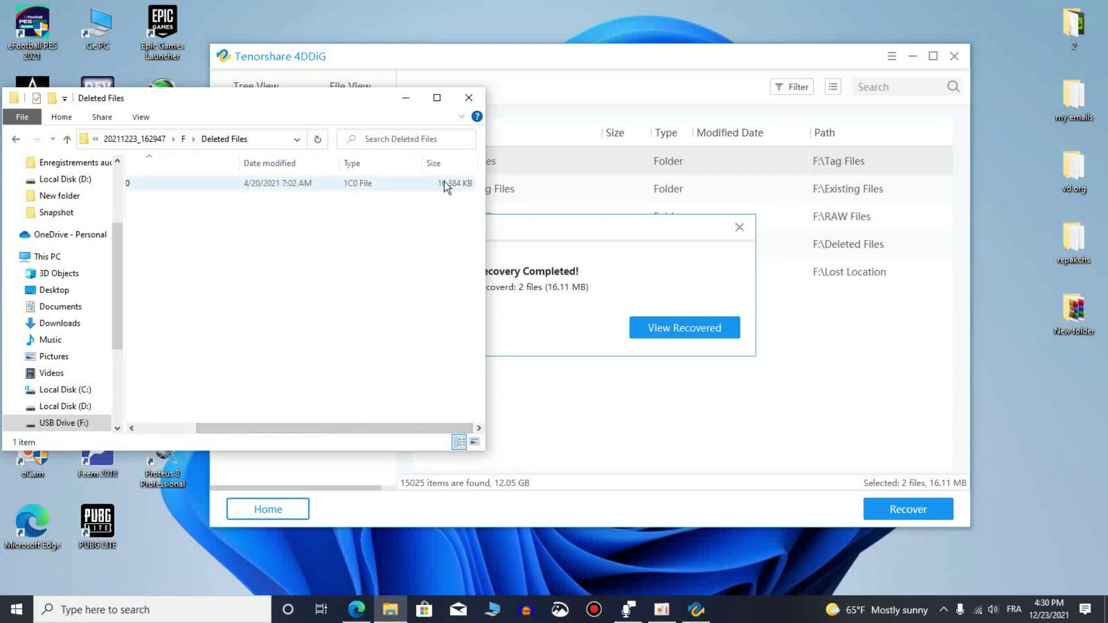
left_click(406, 98)
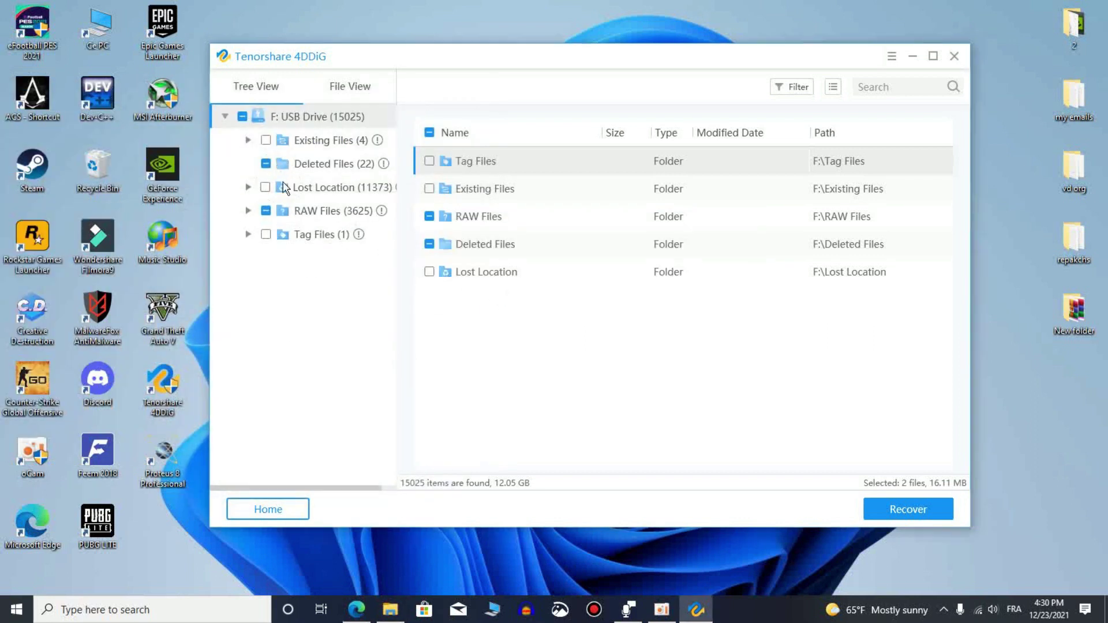
Show the scan results grouped by file type in File View, and return to the location selection screen
left_click(293, 165)
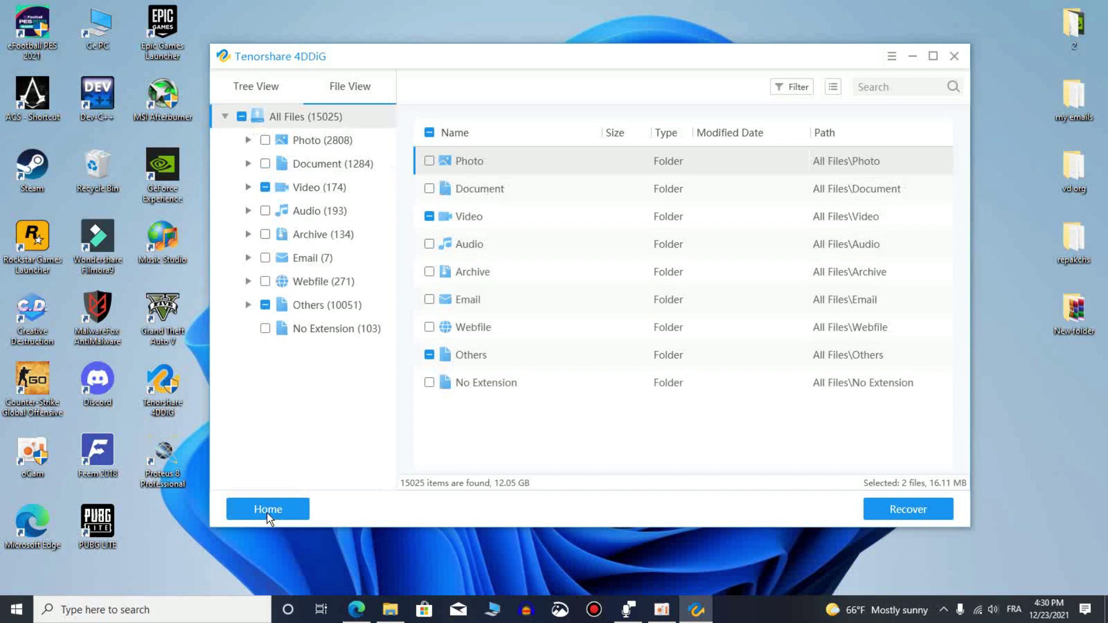
left_click(267, 511)
left_click(589, 329)
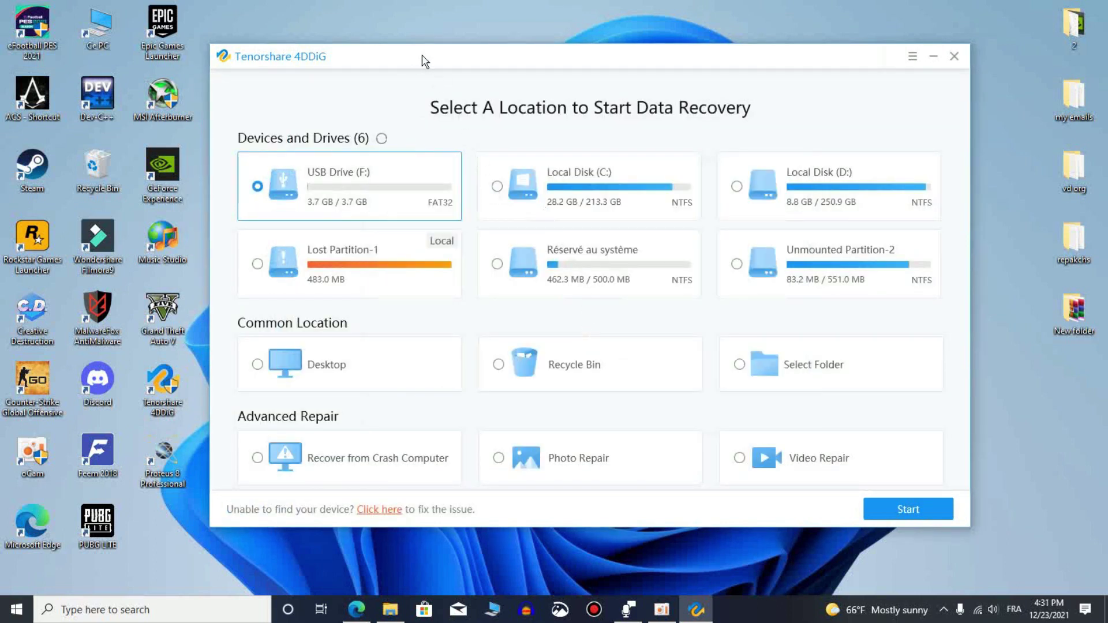
Permanently delete the alimentation stabilisee 5,500 PDF from the Recycle Bin, and reopen the bin to check its contents
left_click_drag(418, 62, 490, 63)
double_click(106, 158)
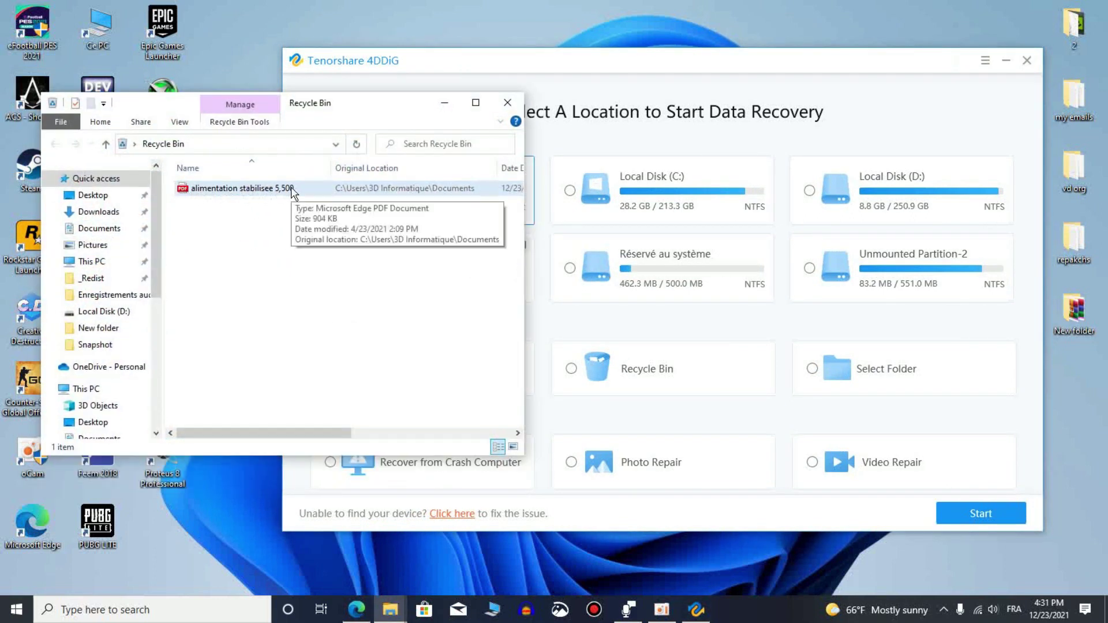
left_click(224, 193)
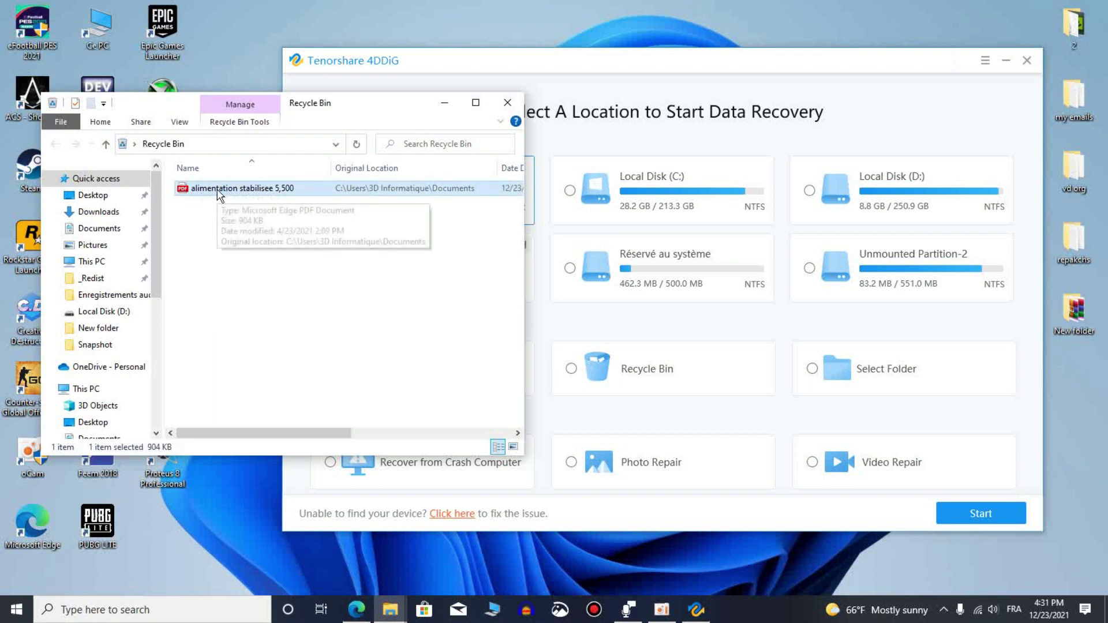
key("Delete")
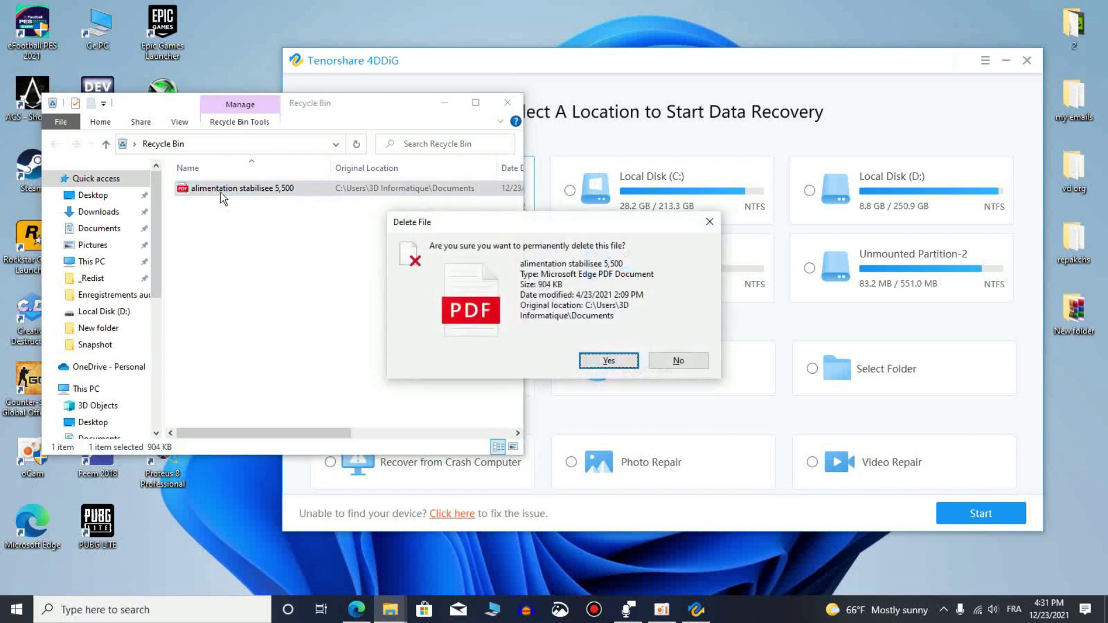
left_click(606, 361)
left_click(506, 104)
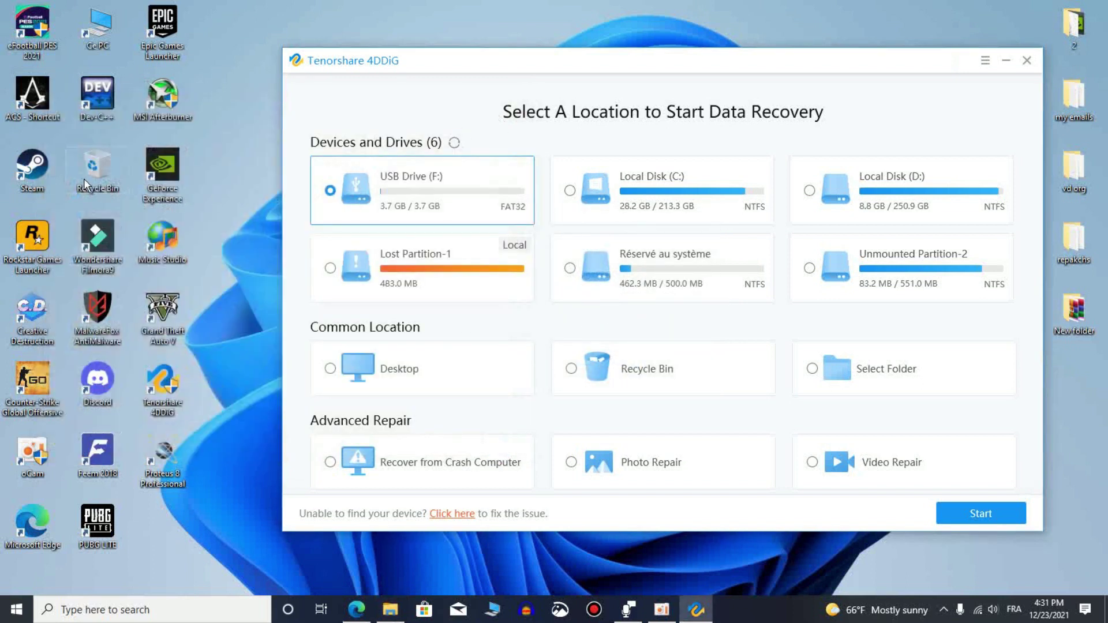
double_click(82, 162)
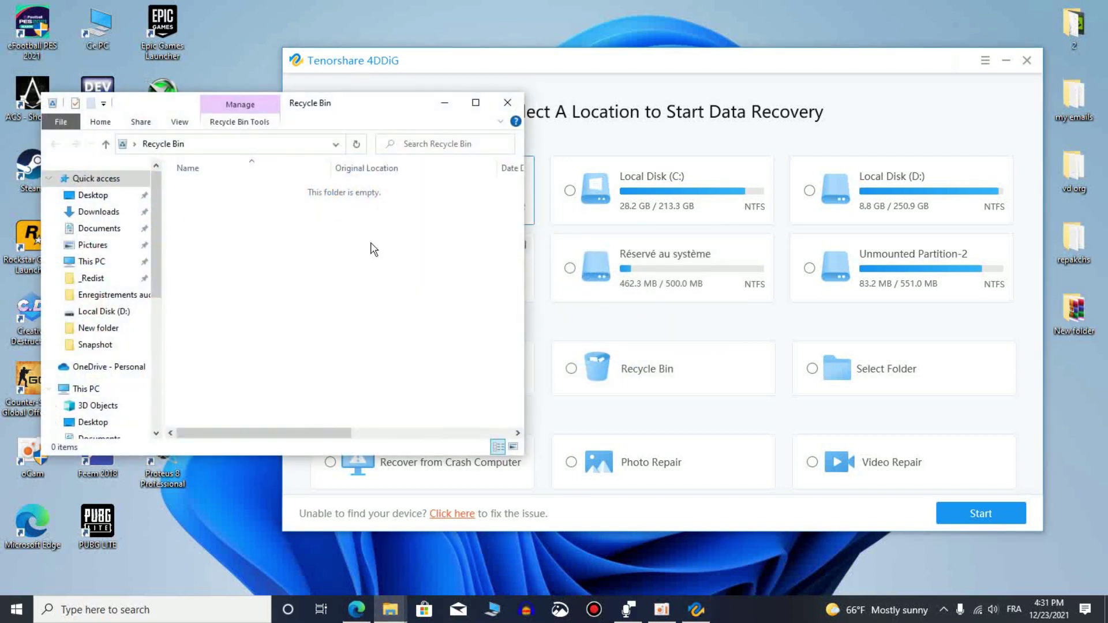
left_click(507, 103)
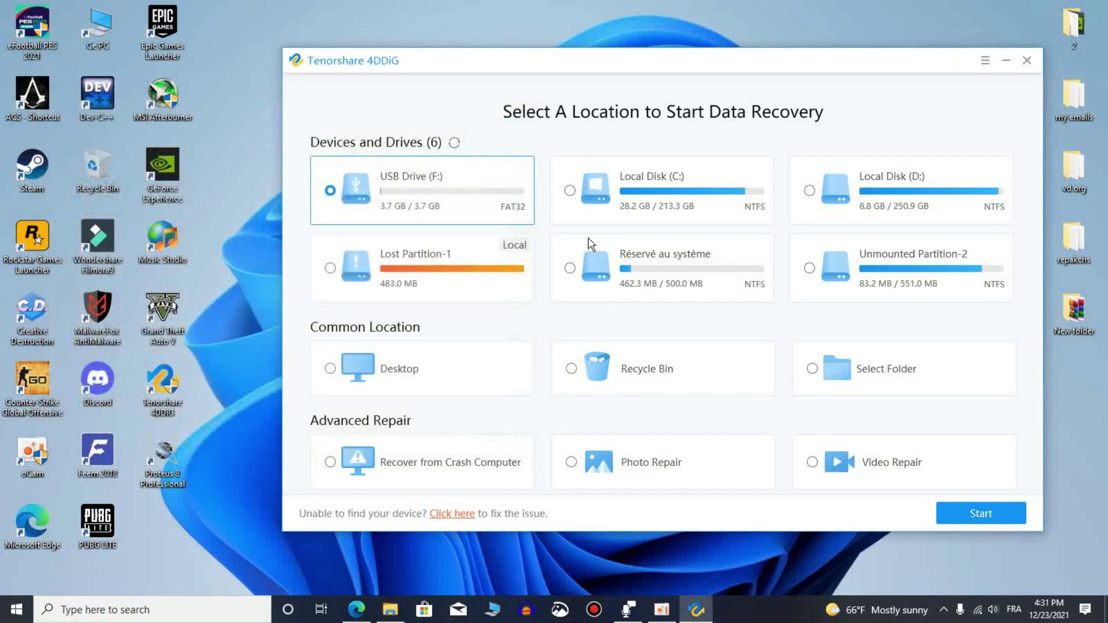
Scan the Recycle Bin location and mark alimentation stabilisee 5,500.pdf among the PDF documents for recovery
left_click(571, 370)
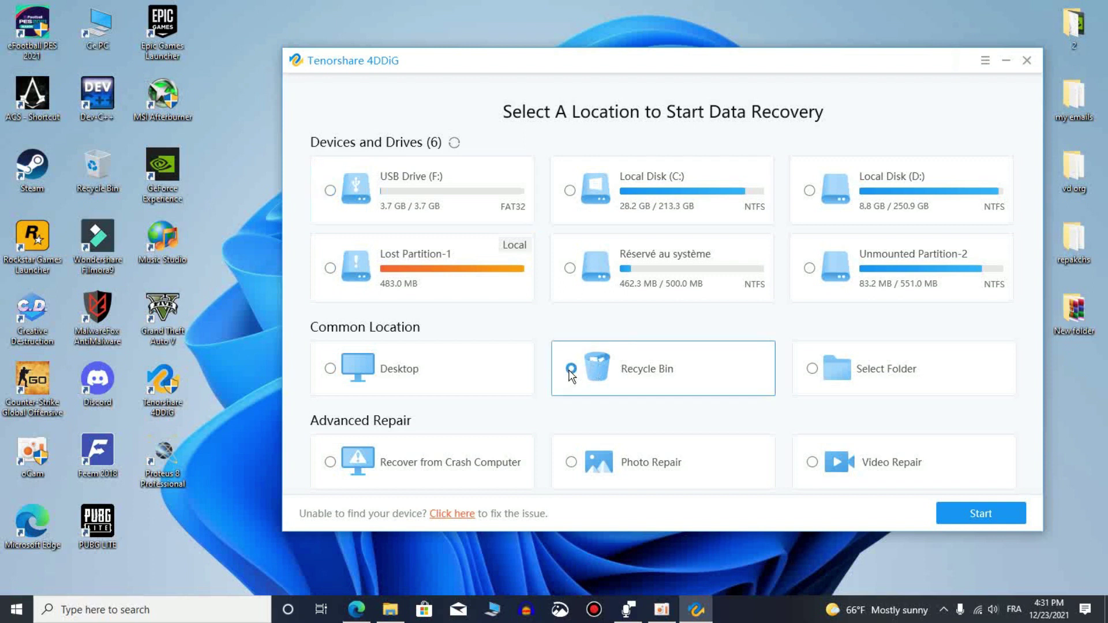
left_click(979, 515)
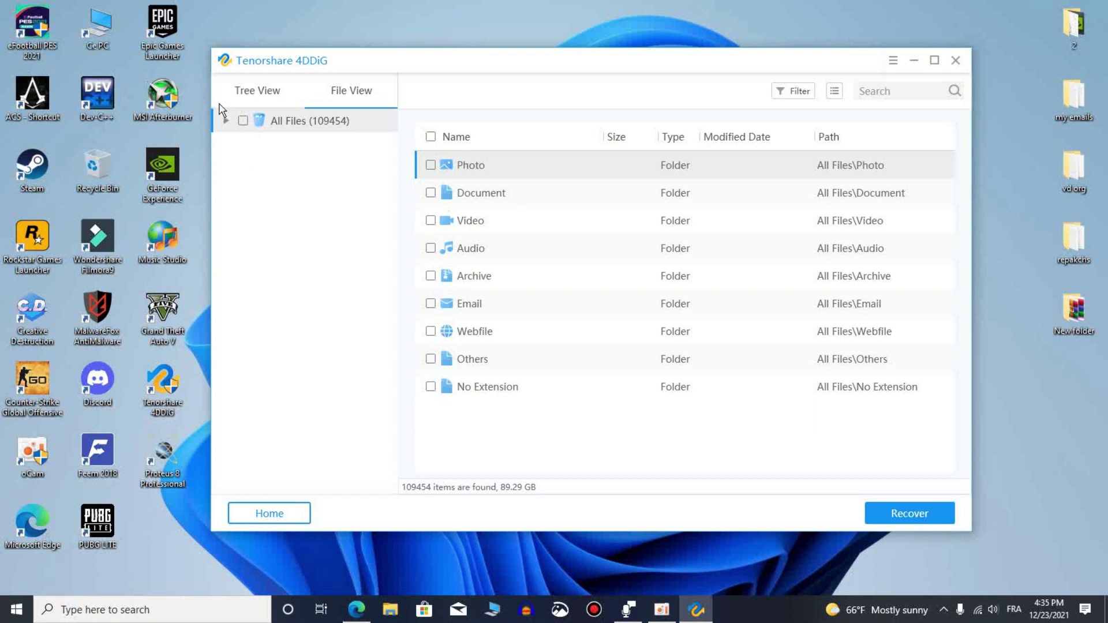
double_click(514, 195)
double_click(468, 196)
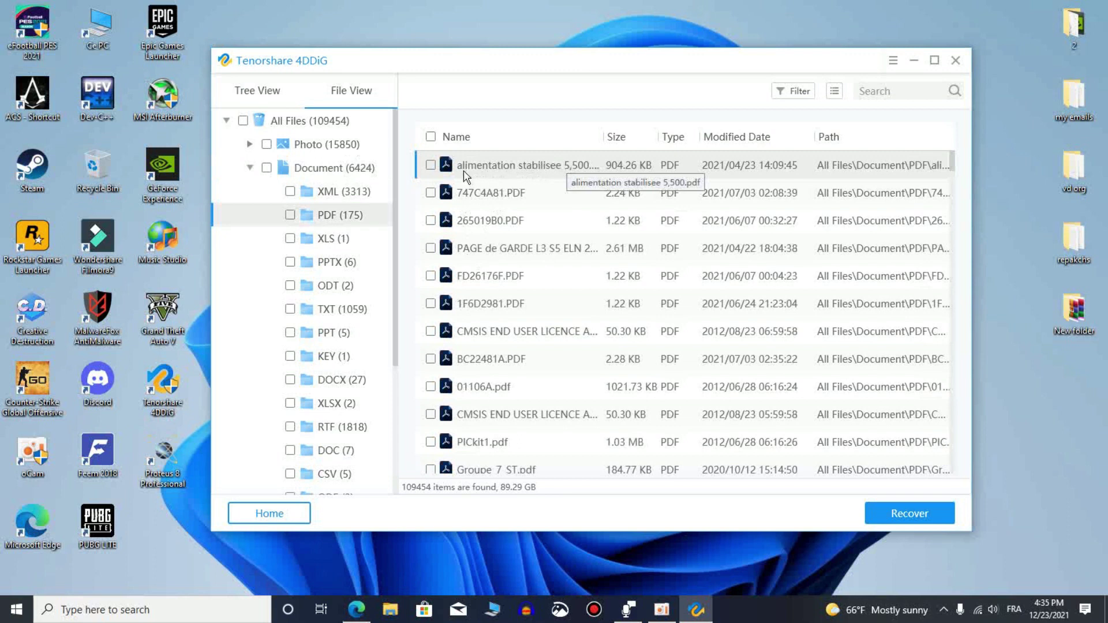
left_click(430, 166)
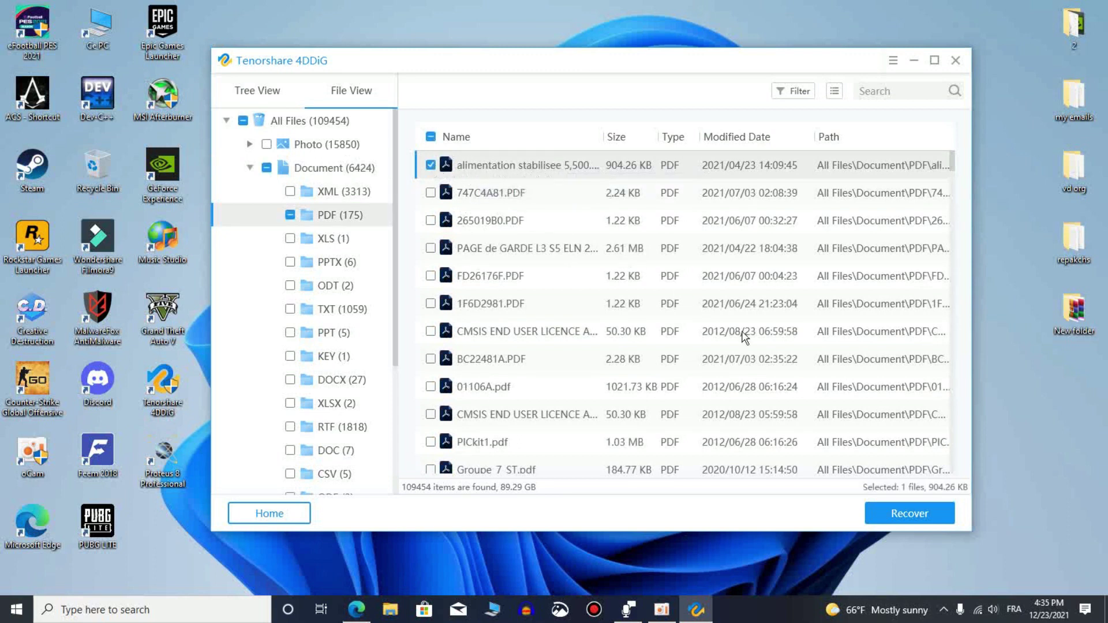
Recover the marked PDF to the Desktop, proceeding despite the lost-partition warning
left_click(903, 514)
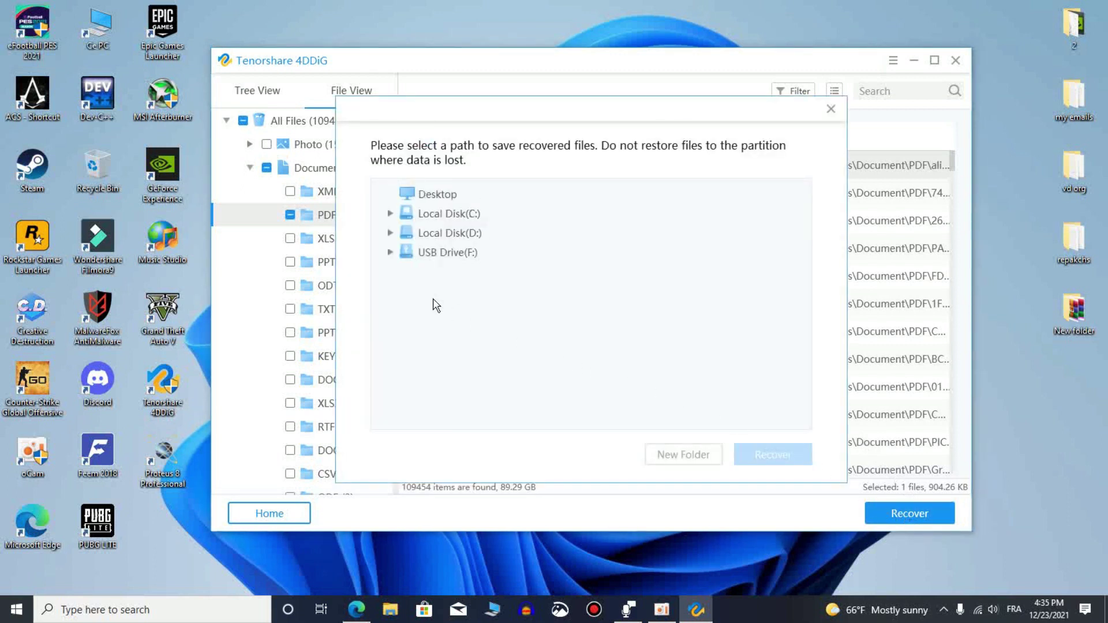
left_click(427, 195)
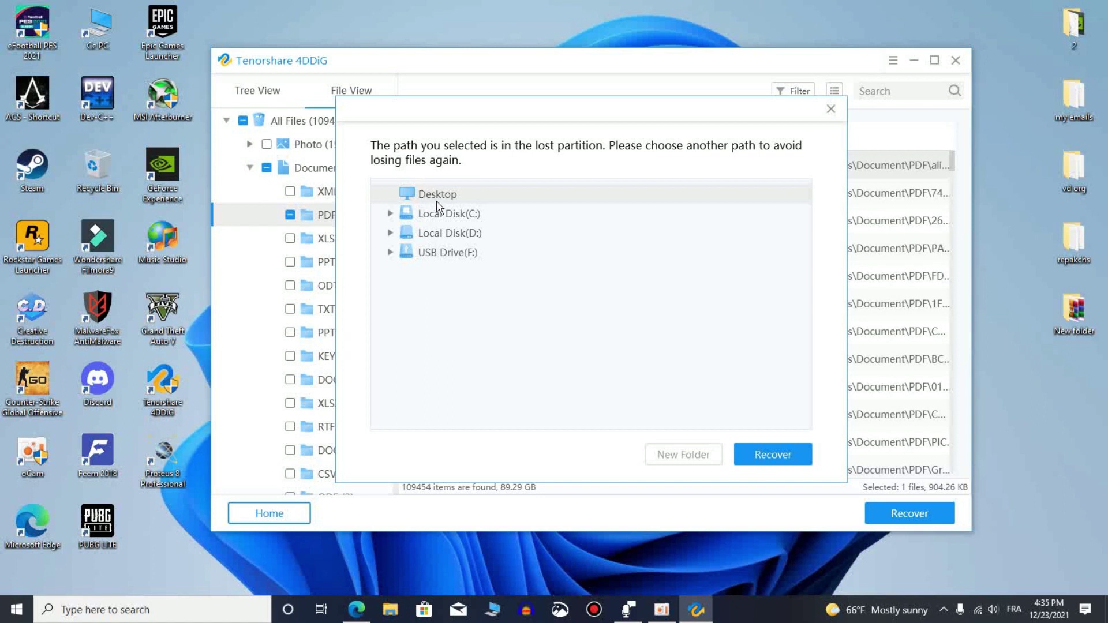
left_click(773, 456)
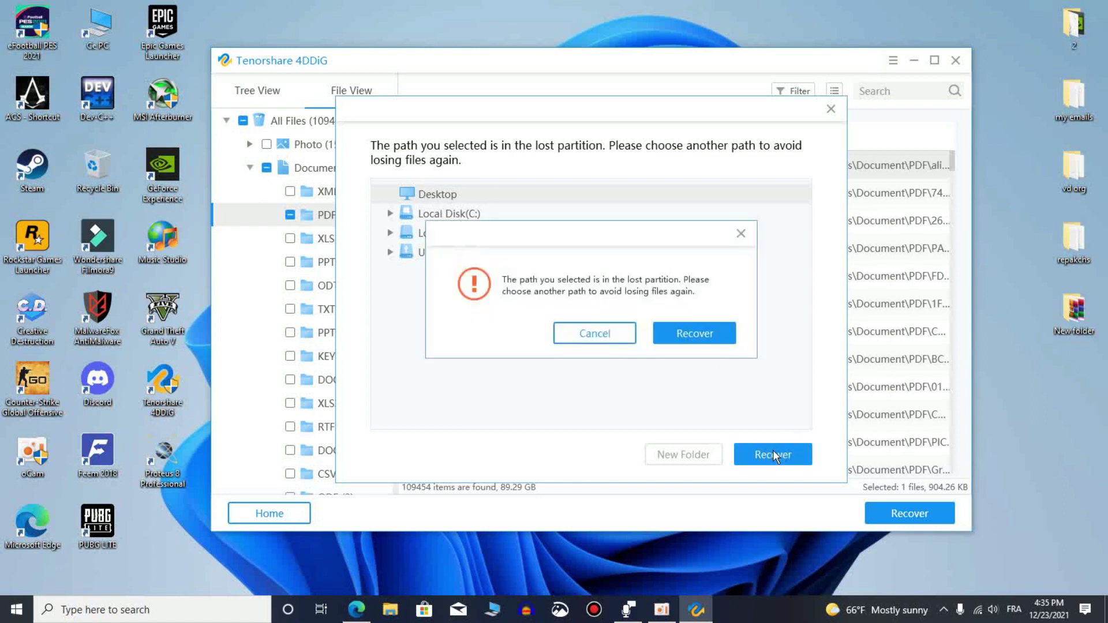
left_click(664, 334)
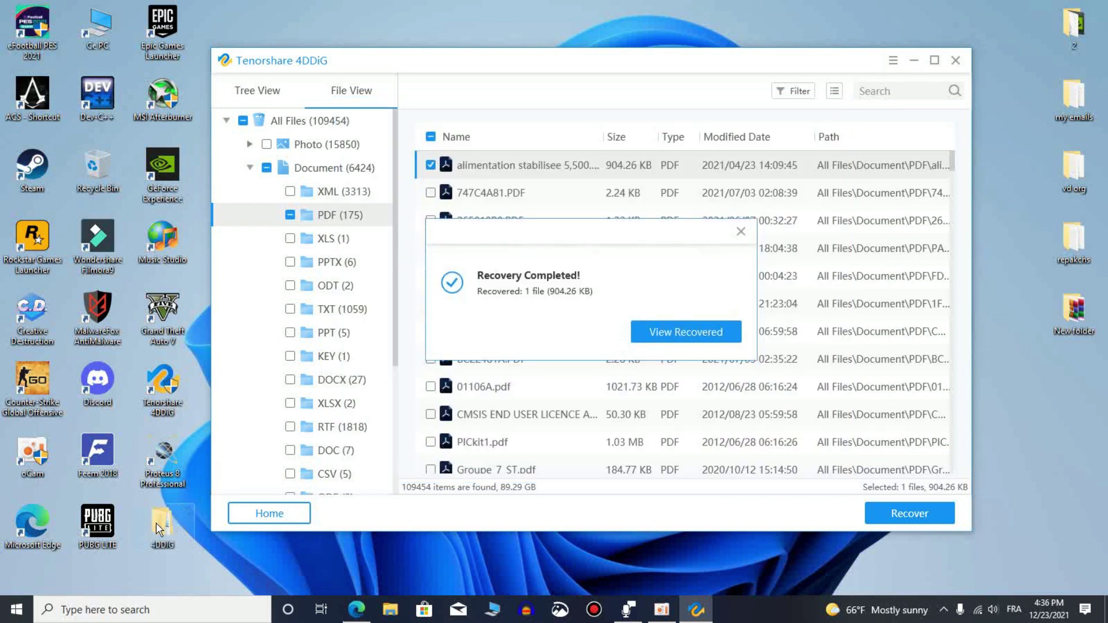
Open the new 4DDIG folder on the desktop and browse through 20211223_163556 to the recovered PDF
double_click(155, 529)
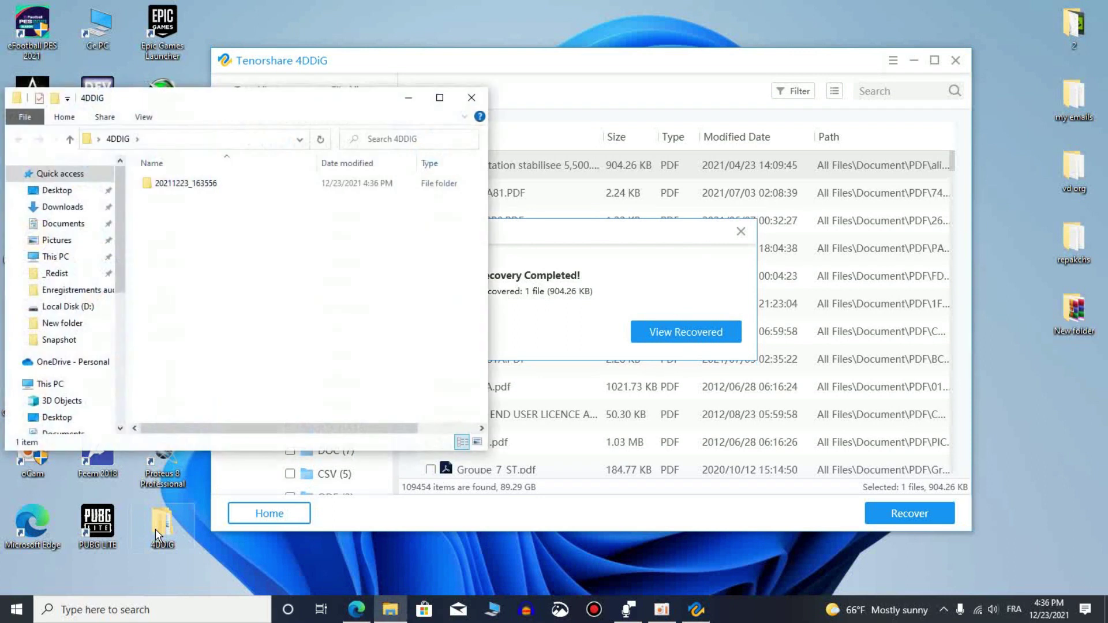
double_click(232, 183)
double_click(217, 191)
double_click(215, 193)
double_click(214, 192)
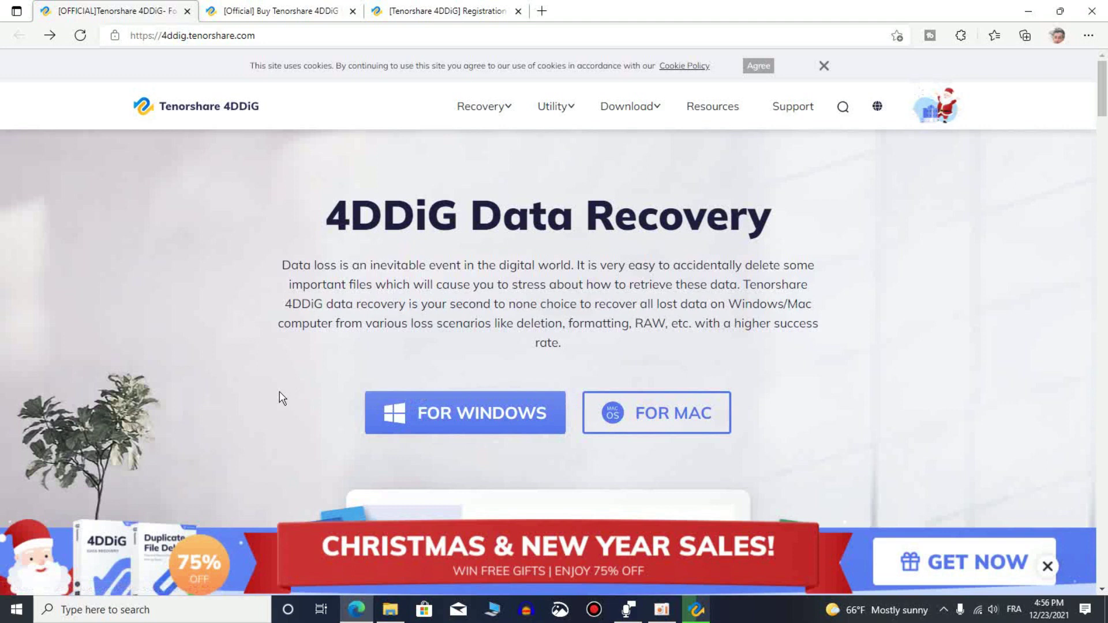
Download the free Windows version of 4DDiG Data Recovery from 4ddig.tenorshare.com in Microsoft Edge
left_click(469, 414)
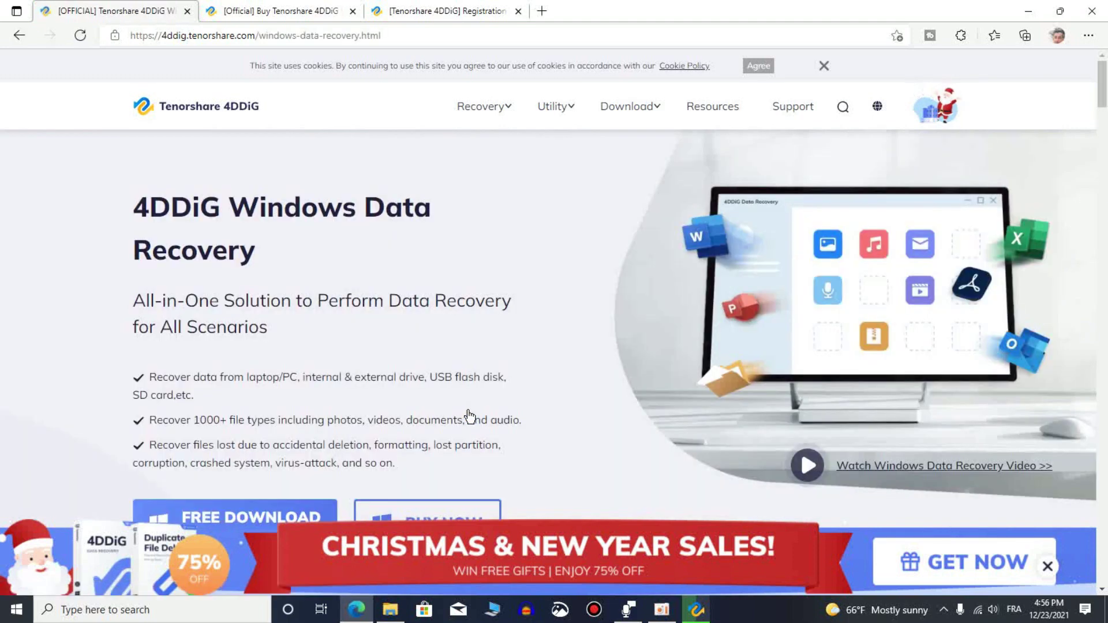
scroll(469, 416, "down", 3)
left_click(226, 362)
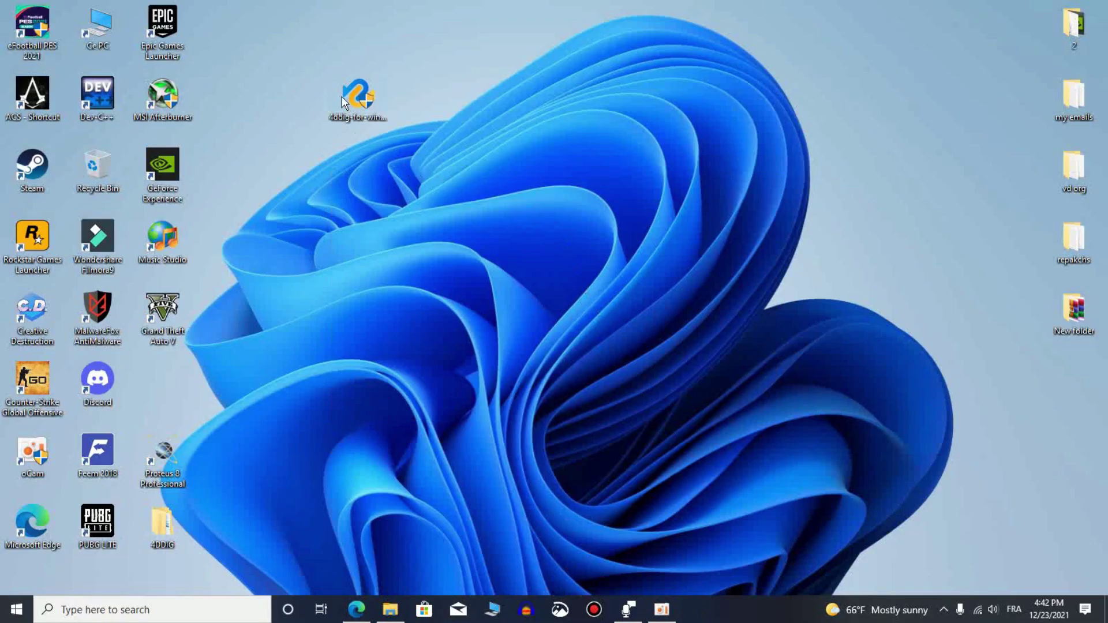
Run the downloaded 4DDiG installer from the desktop and install the program in D:\Tenorshare
left_click_drag(341, 95, 329, 51)
double_click(353, 42)
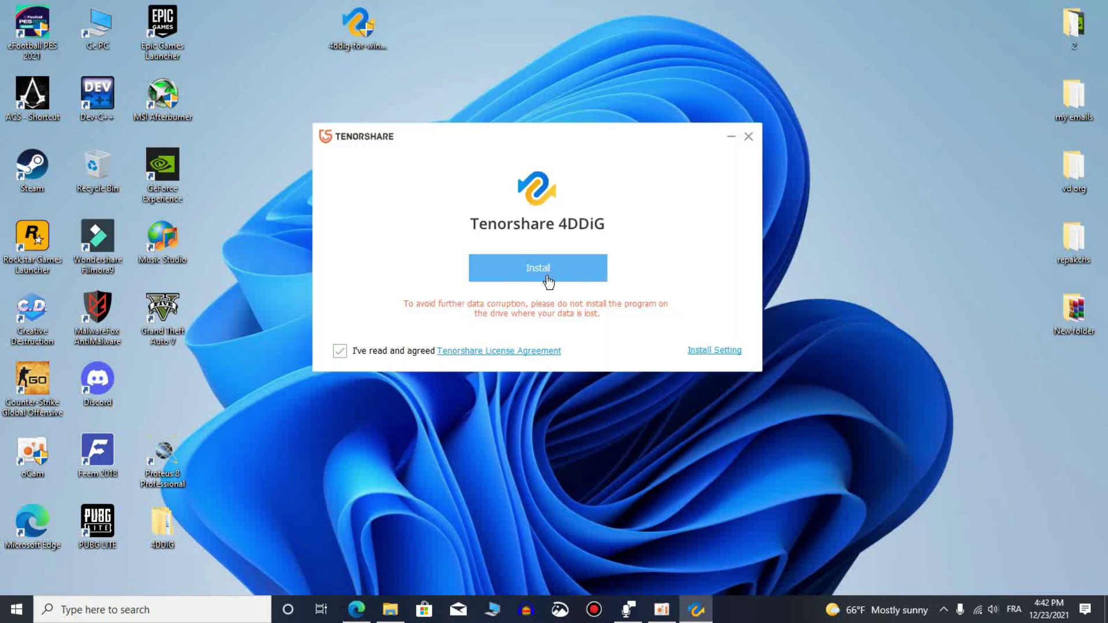
left_click(699, 357)
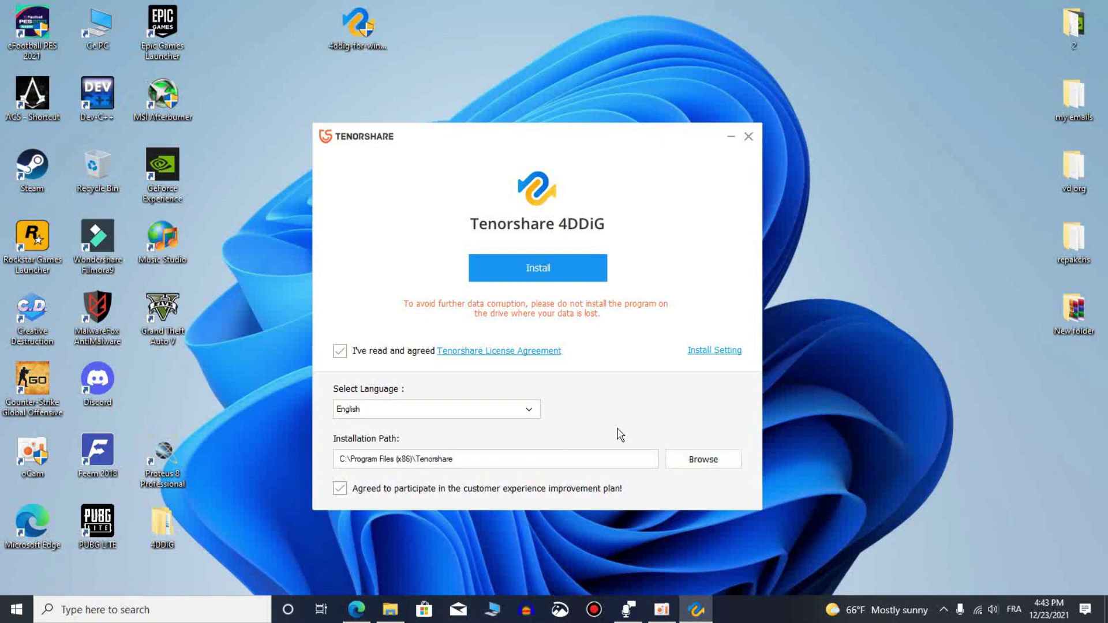
left_click(683, 461)
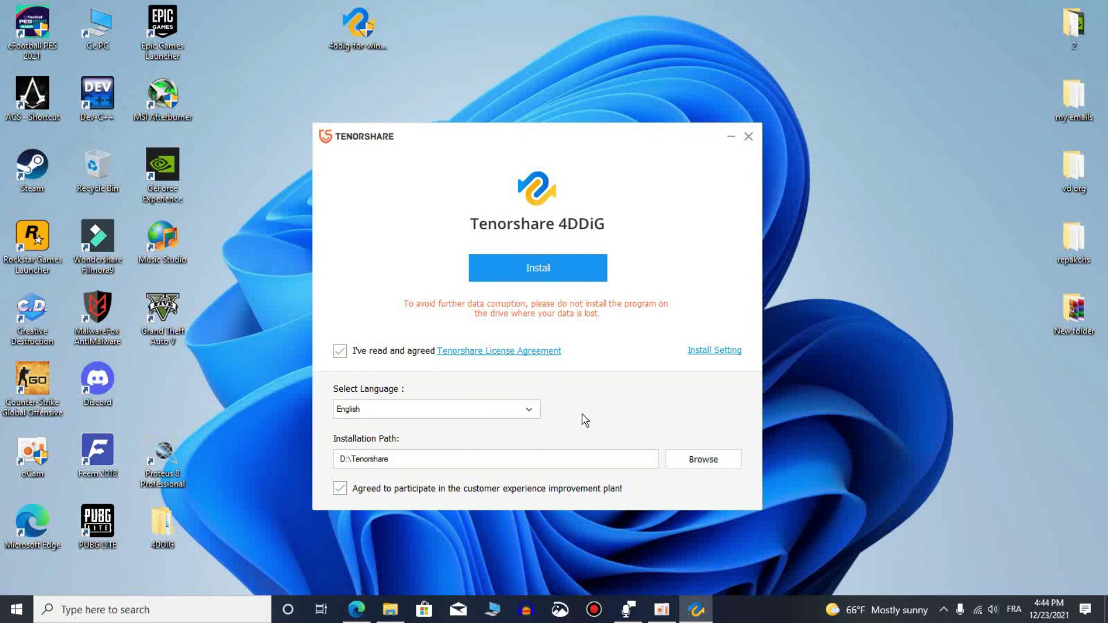
left_click(522, 276)
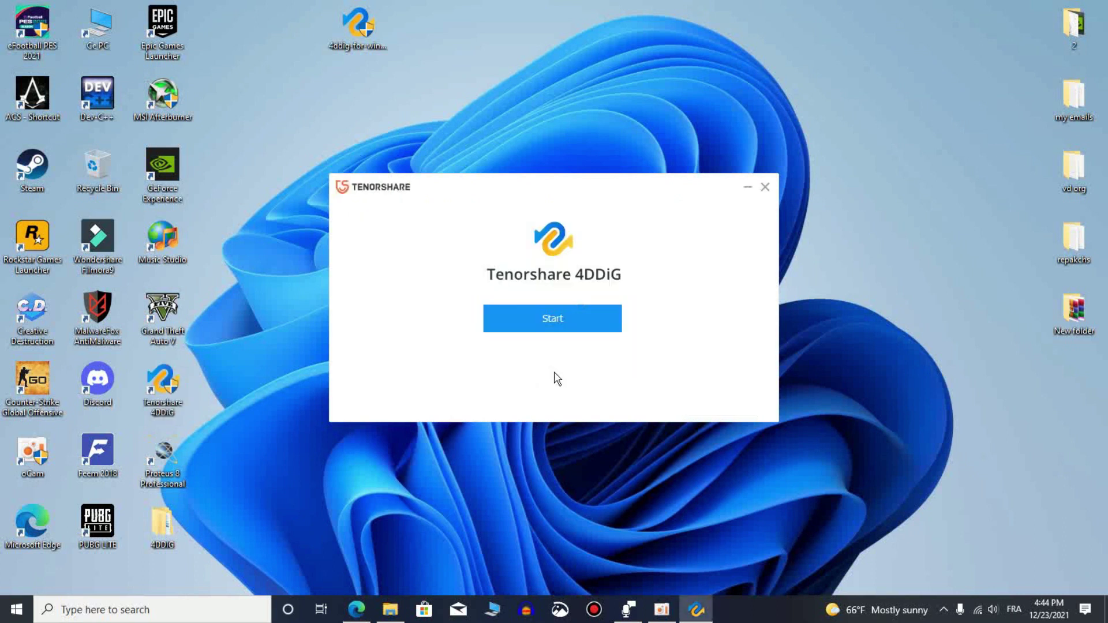
Launch the newly installed Tenorshare 4DDiG and start a scan of USB Drive (F:)
left_click(547, 318)
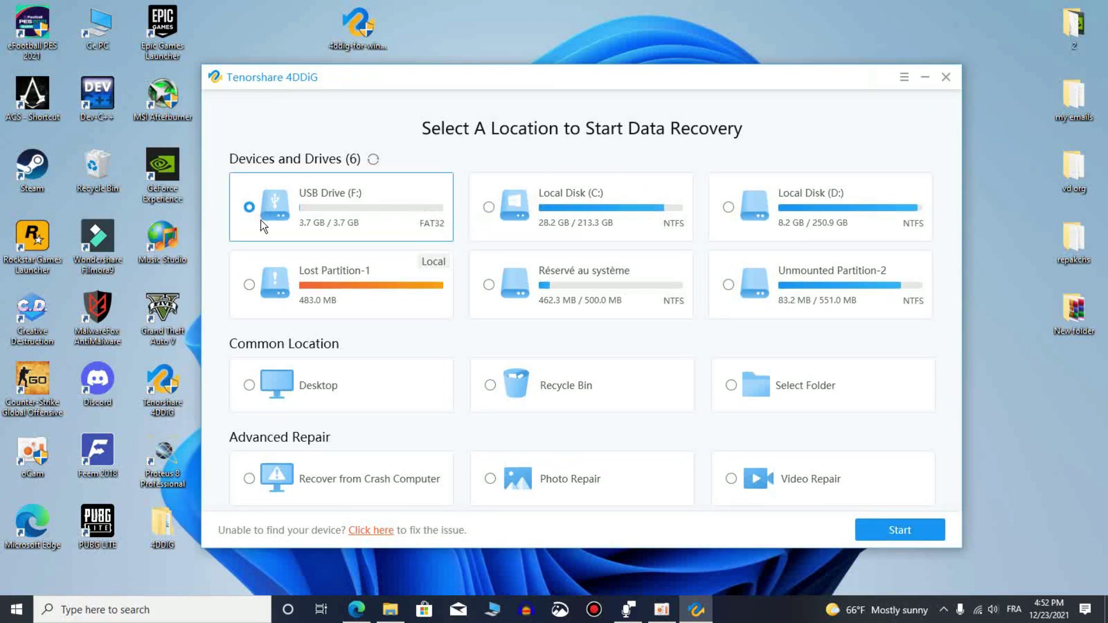
left_click(880, 538)
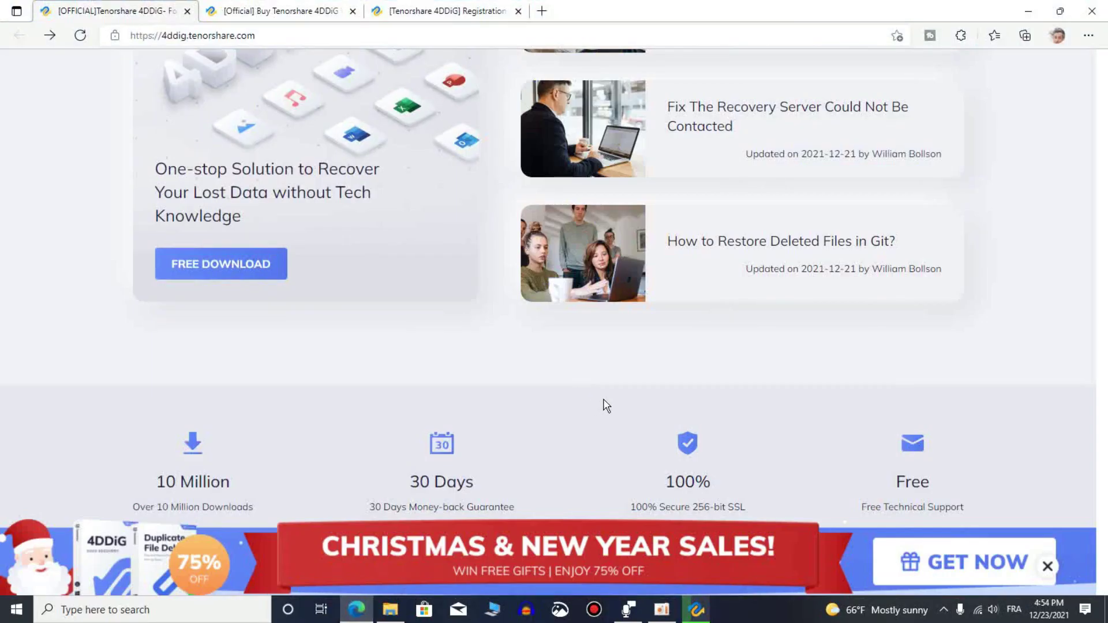
Look over the 4DDiG home page in Microsoft Edge, and open the purchase page for Windows Data Recovery
scroll(511, 413, "down", 12)
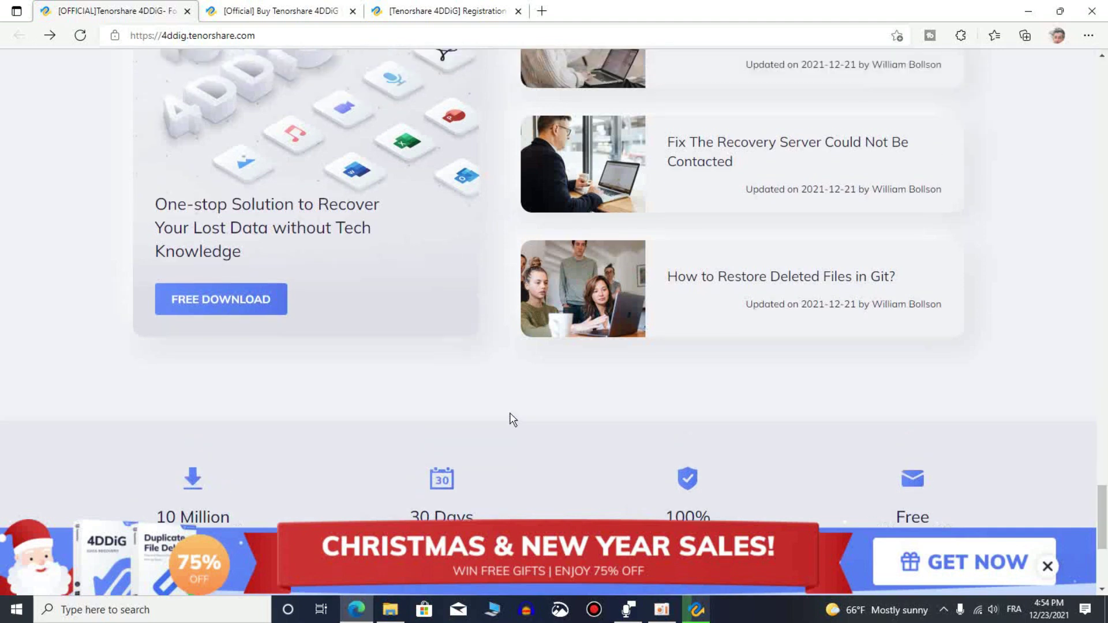
scroll(511, 413, "up", 15)
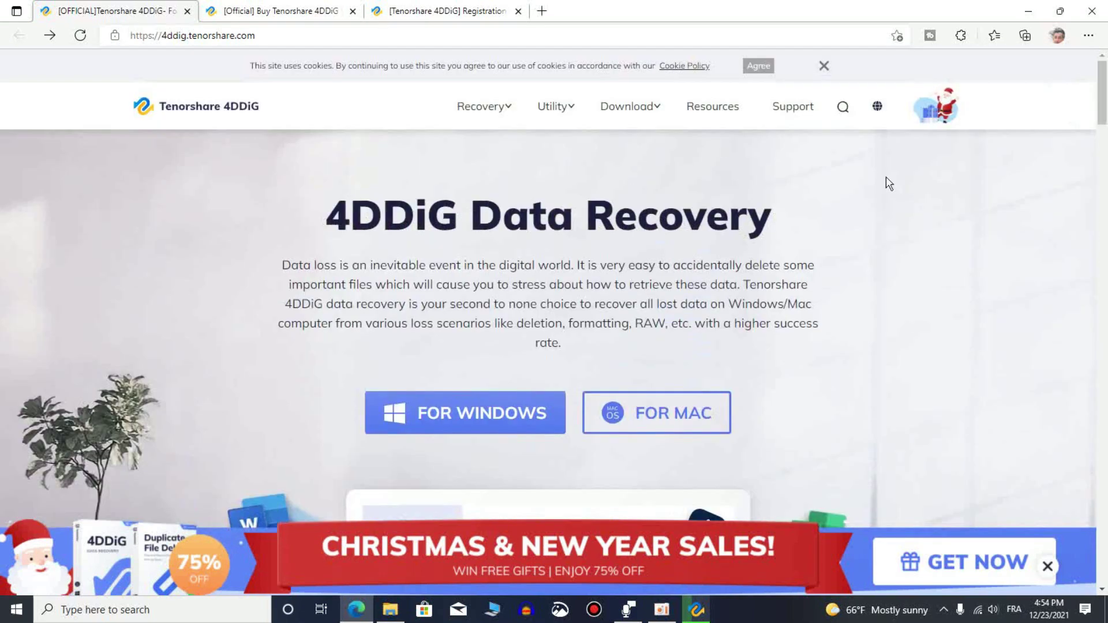
left_click(471, 407)
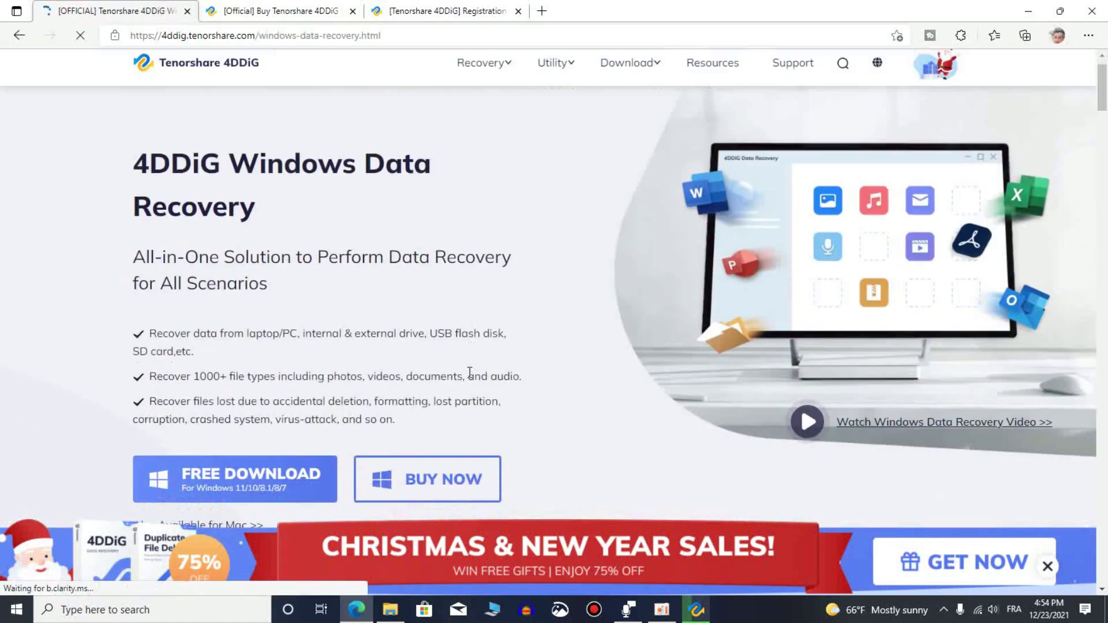
scroll(469, 405, "down", 3)
left_click(420, 372)
Compare the 1 Month, 1 Year and Lifetime License offers for individuals, and highlight the Lifetime License price
scroll(494, 377, "down", 3)
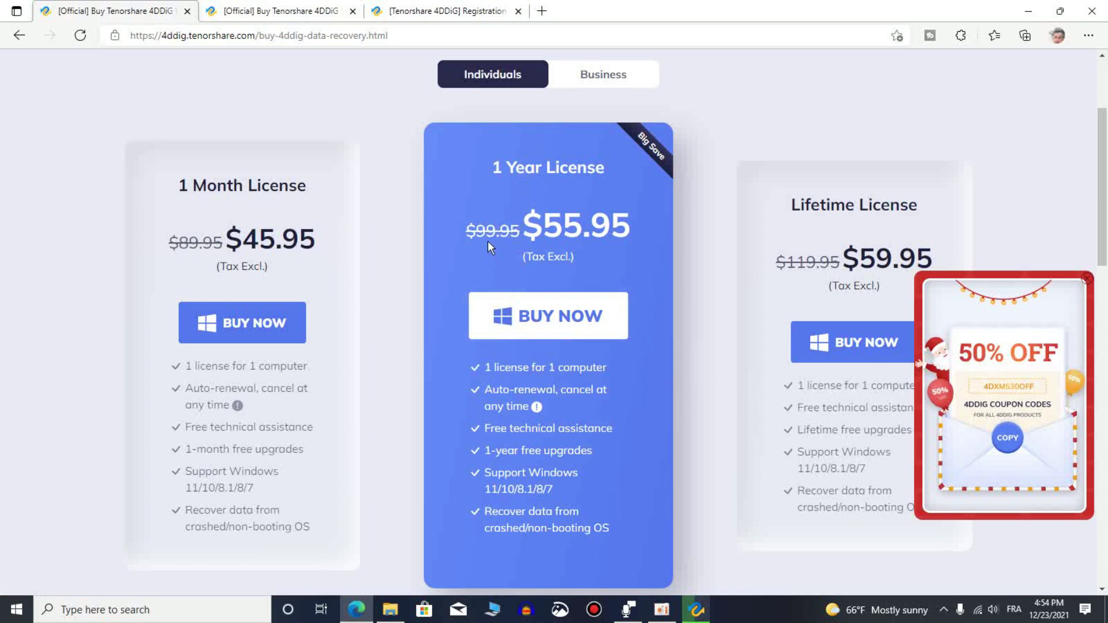
scroll(549, 234, "down", 1)
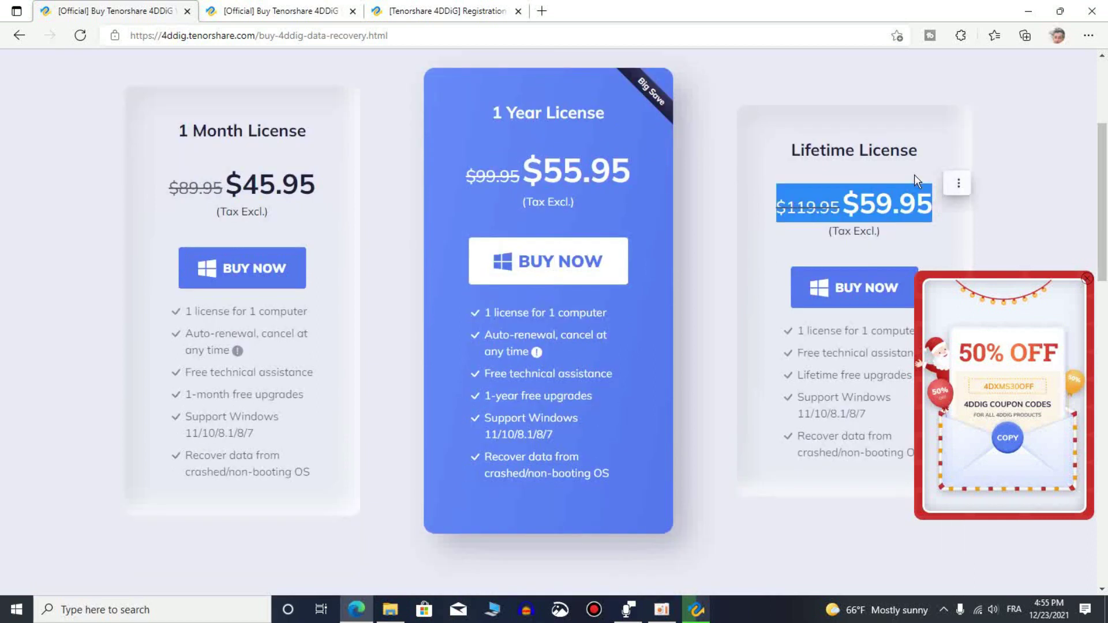
left_click_drag(774, 212, 918, 192)
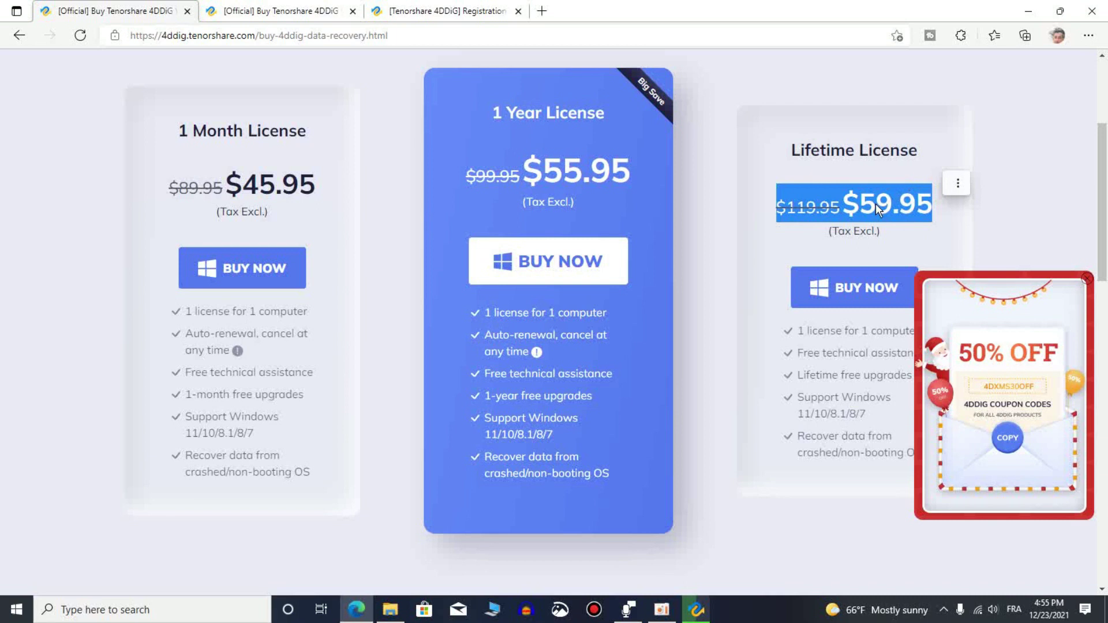